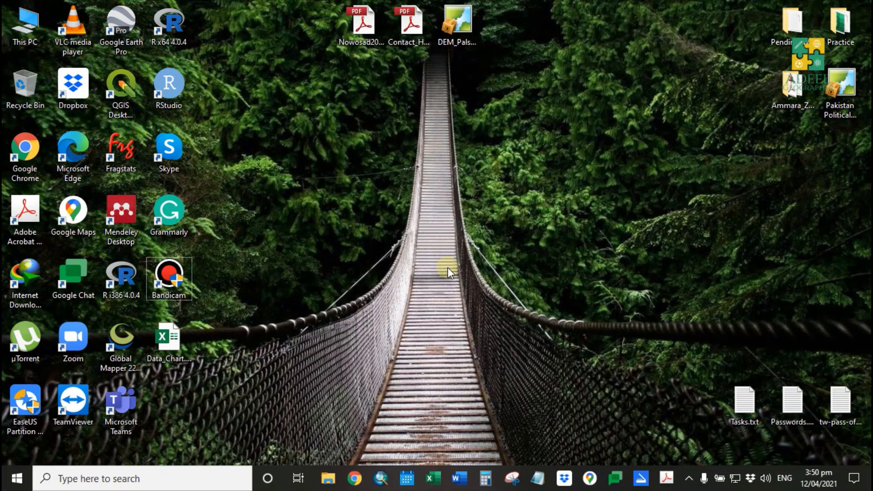
- Open the browser and search the web for "Daniels' XL Tools"
{"action": "left_click", "coordinate": [357, 484]}
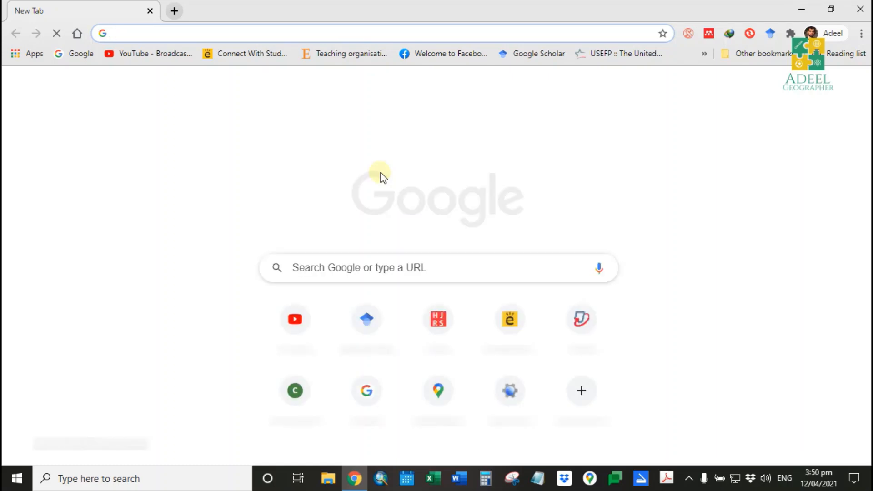
{"action": "type", "text": "Daniels"}
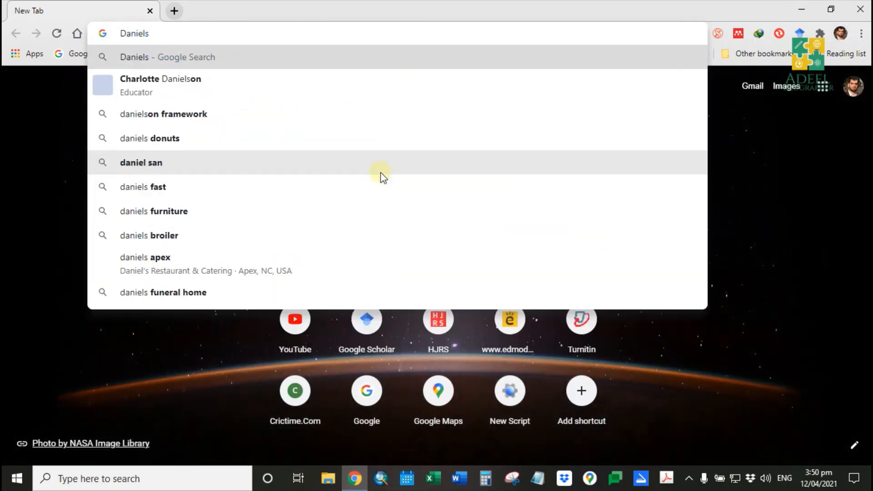
{"action": "type", "text": "' XL Tools"}
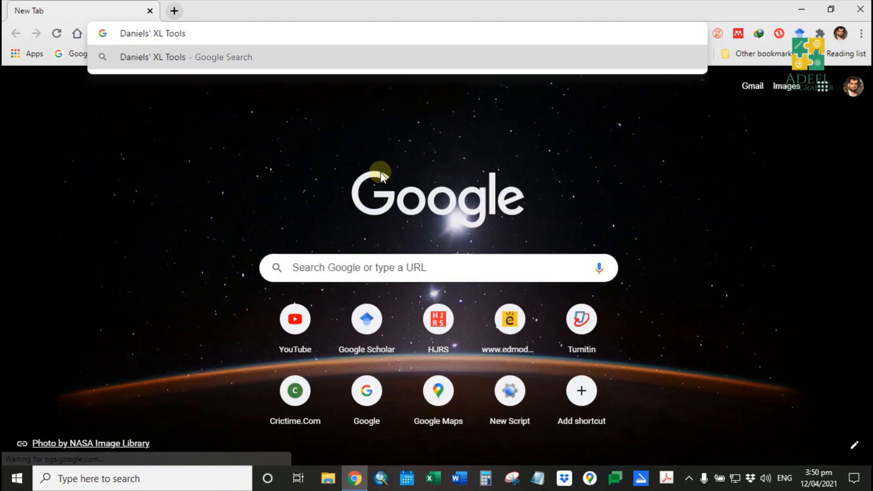
{"action": "key", "text": "Return"}
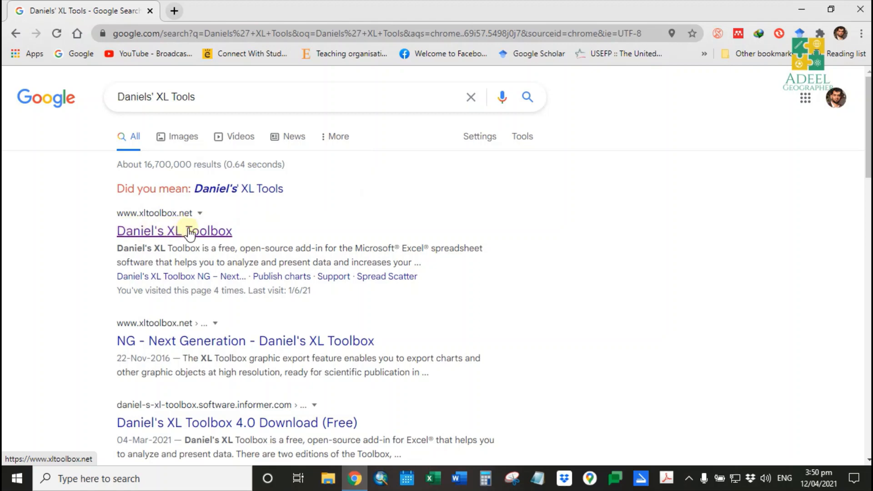
- Open Daniel's XL Toolbox site and download version 7.3.4 of the add-in installer
{"action": "left_click", "coordinate": [142, 225]}
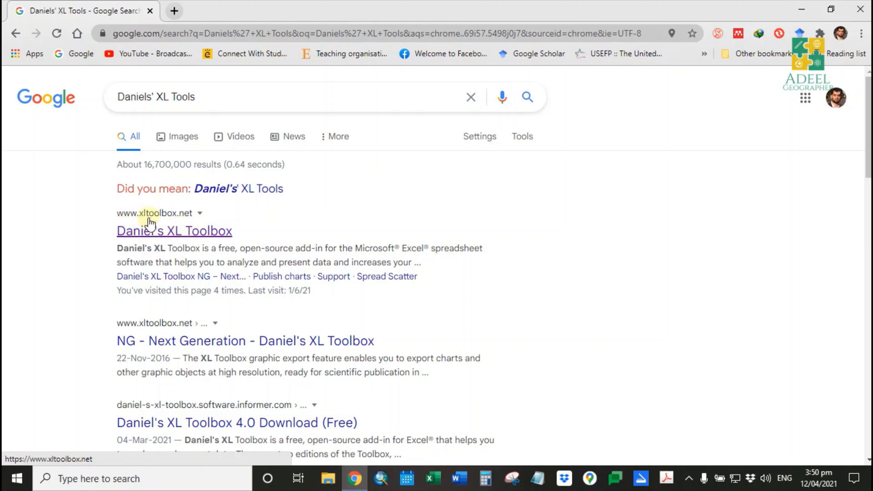
{"action": "left_click", "coordinate": [203, 232]}
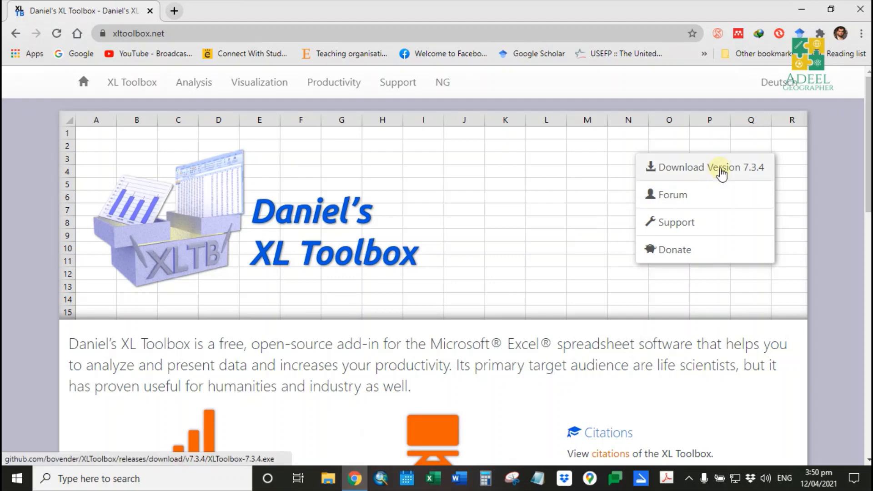
{"action": "left_click", "coordinate": [722, 172]}
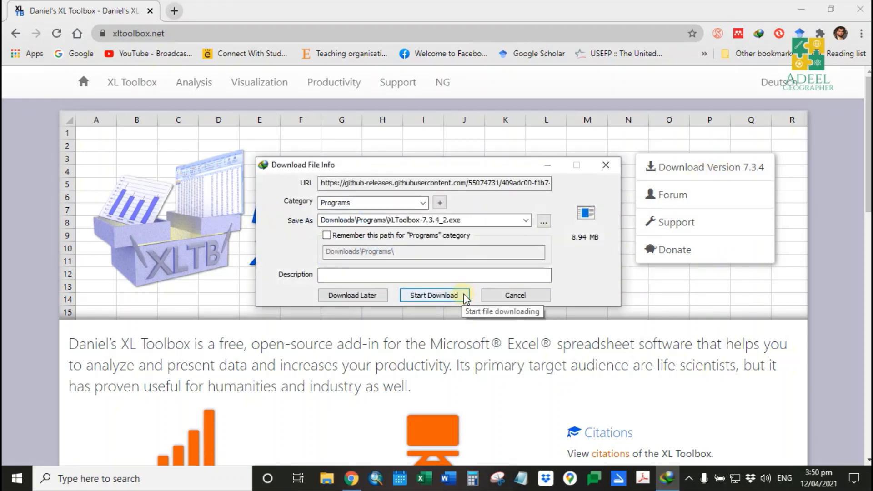
{"action": "left_click", "coordinate": [464, 296]}
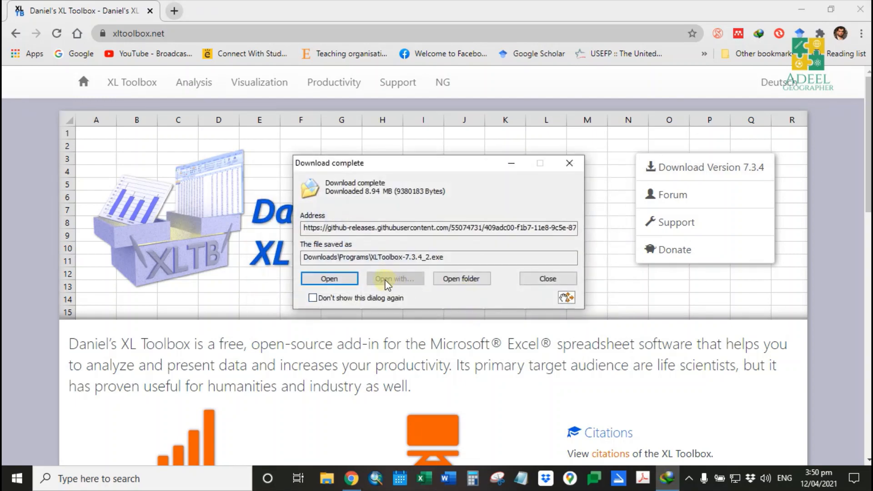
{"action": "left_click", "coordinate": [562, 282]}
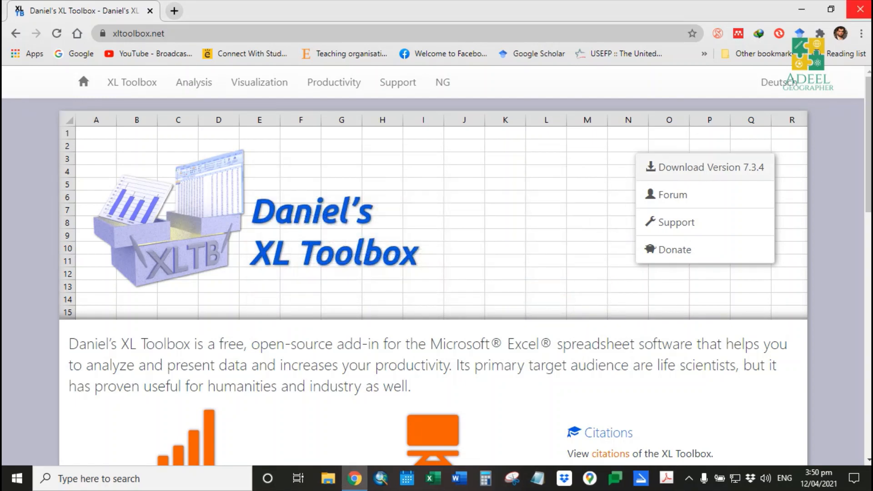
- Close the browser and open the Data_Chart workbook from the desktop
{"action": "left_click", "coordinate": [863, 7]}
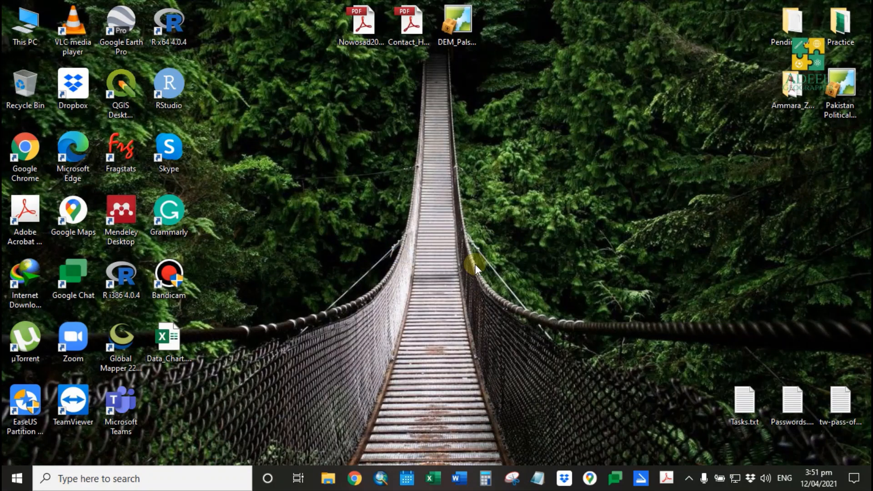
{"action": "left_click", "coordinate": [475, 265]}
{"action": "left_click", "coordinate": [170, 342]}
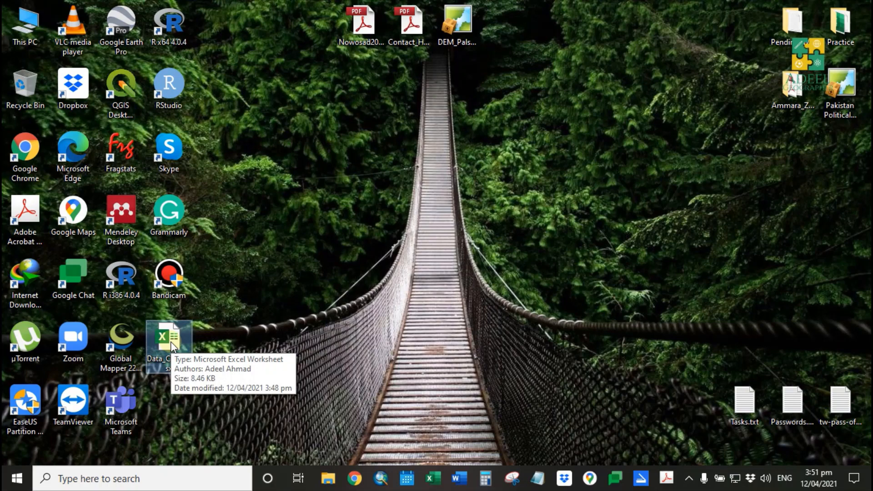
{"action": "double_click", "coordinate": [171, 344]}
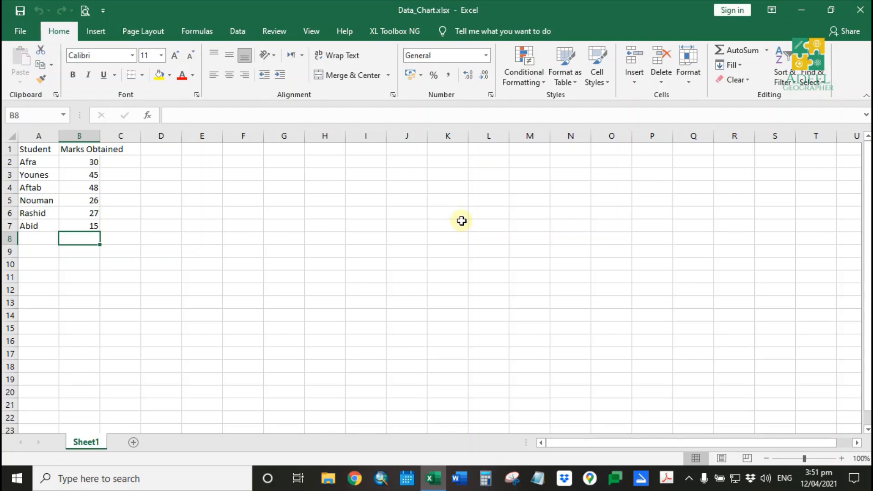
- Autofit column B so the Marks Obtained header fits
{"action": "left_click_drag", "start_coordinate": [102, 137], "coordinate": [101, 137]}
{"action": "double_click", "coordinate": [102, 138]}
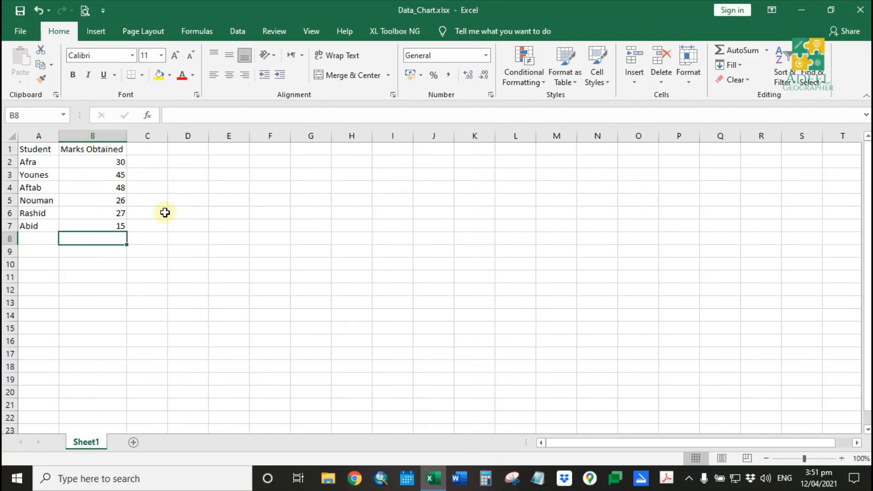
{"action": "left_click", "coordinate": [164, 213]}
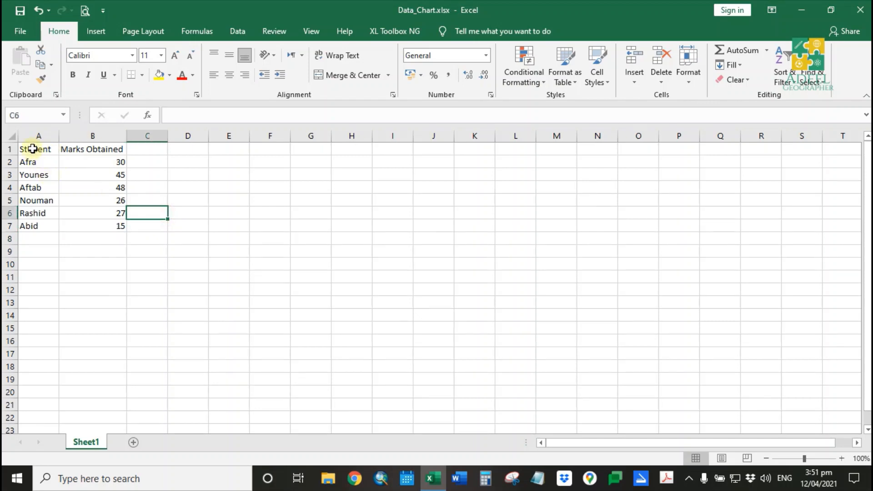
- Insert a recommended Clustered Column chart from the student marks in A1:B7
{"action": "left_click_drag", "start_coordinate": [32, 149], "coordinate": [111, 233]}
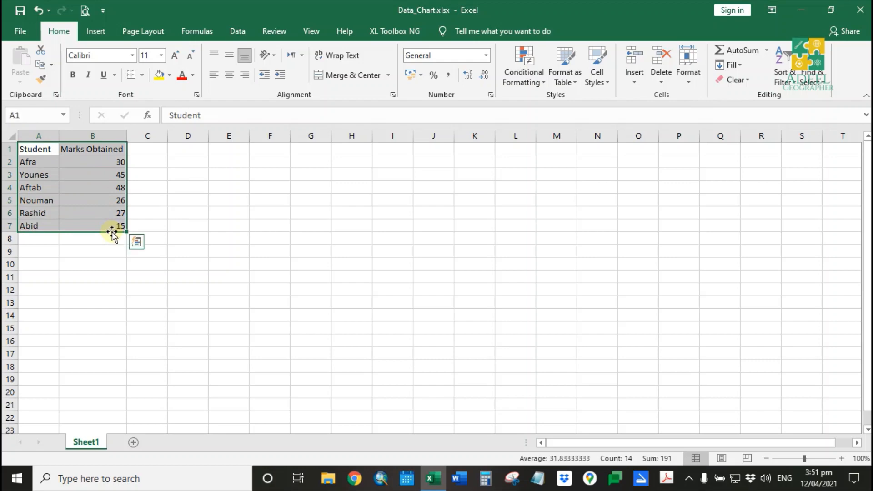
{"action": "left_click", "coordinate": [95, 32]}
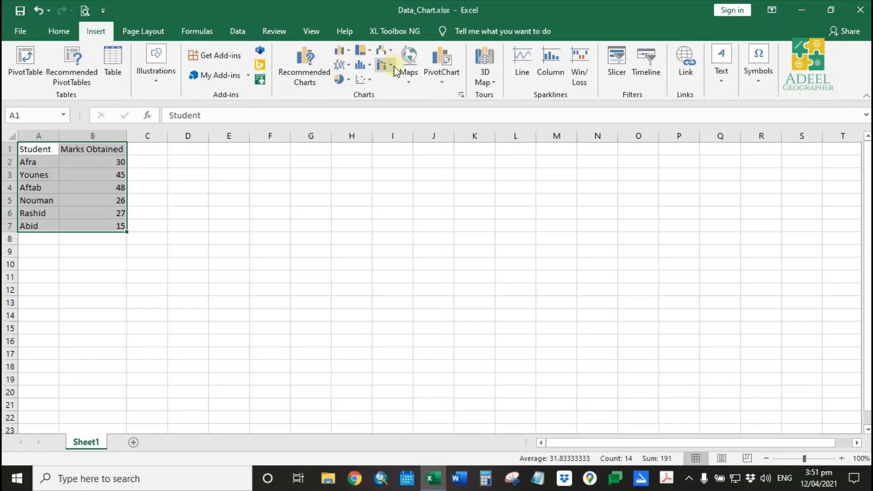
{"action": "left_click", "coordinate": [297, 56]}
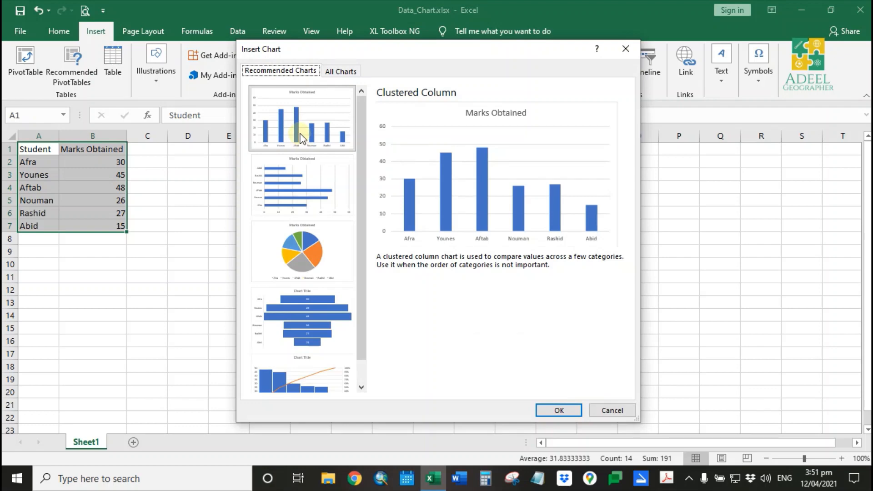
{"action": "left_click", "coordinate": [320, 182]}
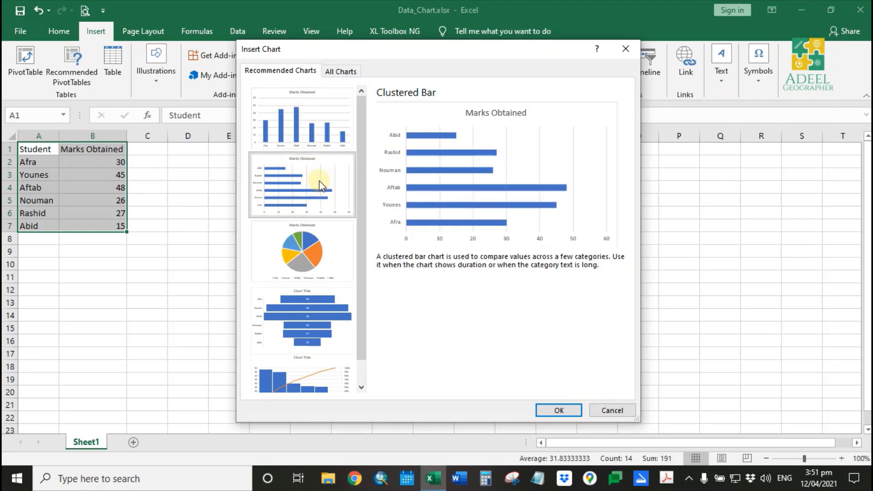
{"action": "scroll", "coordinate": [321, 273], "scroll_direction": "down", "scroll_amount": 1}
{"action": "left_click", "coordinate": [320, 225]}
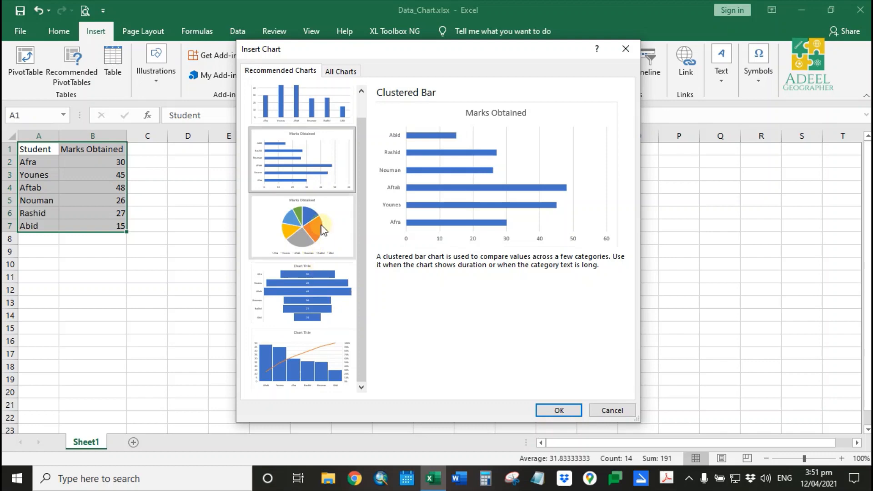
{"action": "left_click", "coordinate": [325, 286]}
{"action": "left_click", "coordinate": [322, 365]}
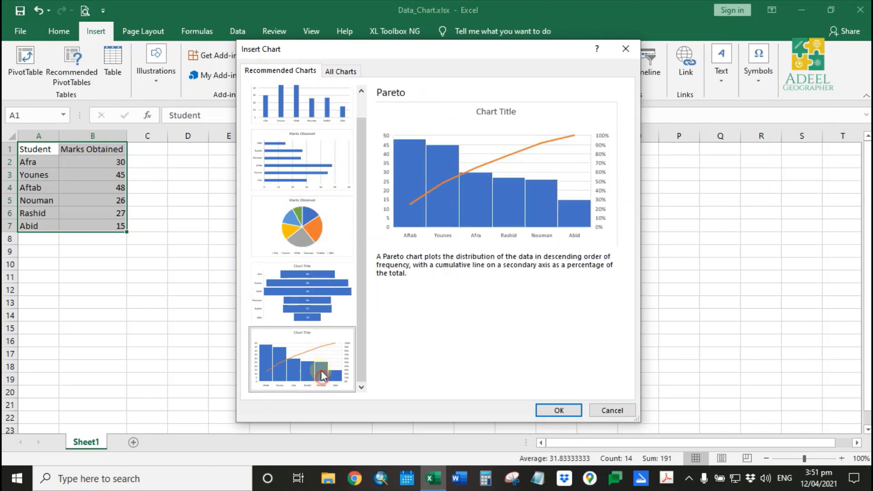
{"action": "scroll", "coordinate": [321, 209], "scroll_direction": "up", "scroll_amount": 1}
{"action": "left_click", "coordinate": [318, 112]}
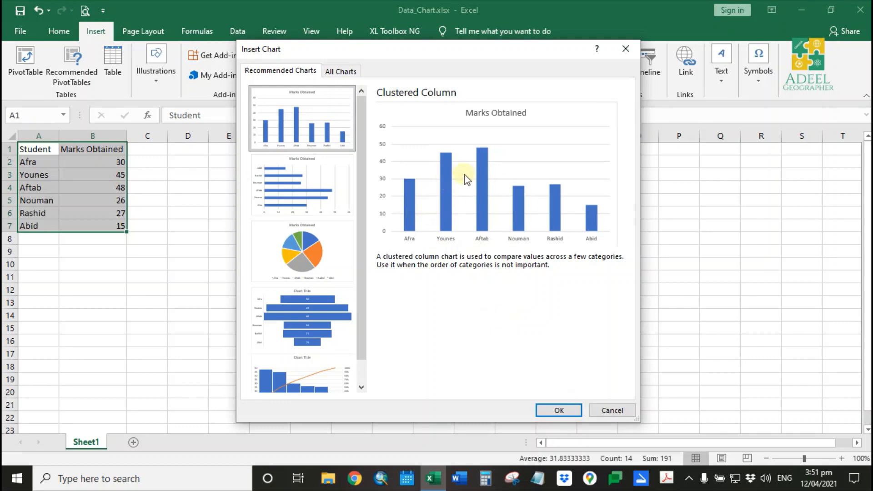
{"action": "left_click", "coordinate": [559, 410]}
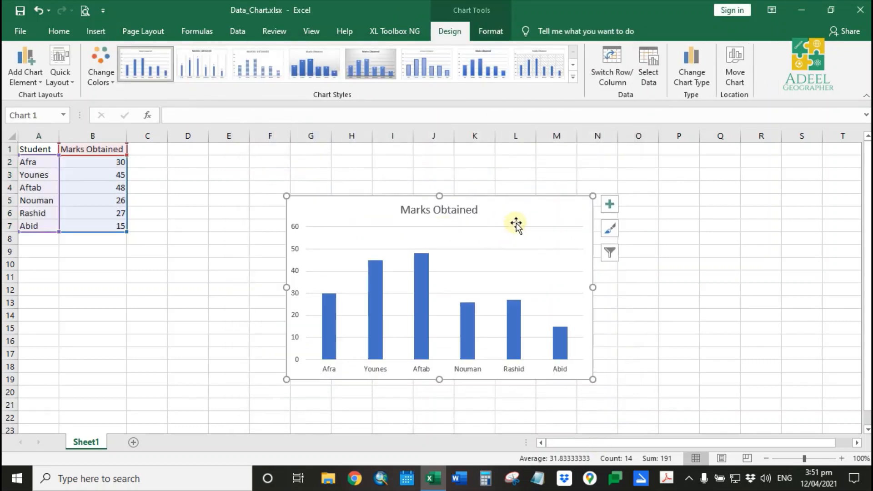
- Move the chart next to the data and enlarge it to span about columns D to N, rows 2 to 21
{"action": "double_click", "coordinate": [522, 212]}
{"action": "left_click", "coordinate": [463, 171]}
{"action": "left_click_drag", "start_coordinate": [533, 210], "coordinate": [446, 168]}
{"action": "left_click", "coordinate": [451, 156]}
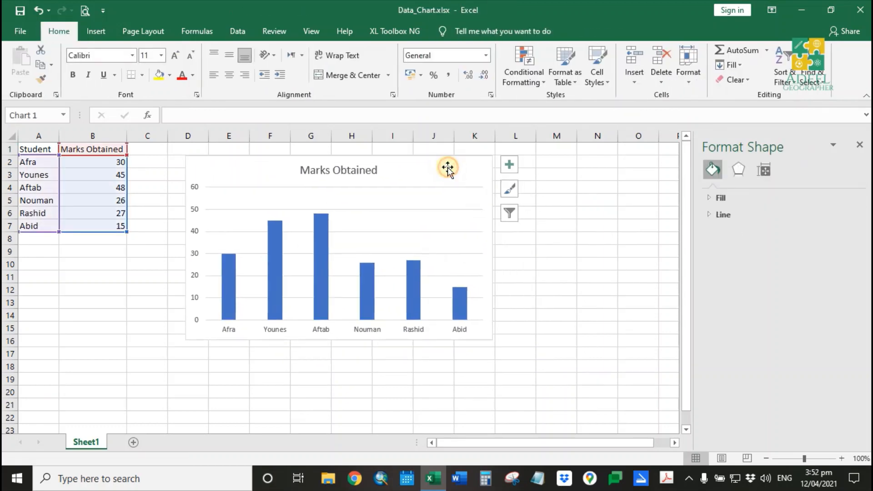
{"action": "left_click_drag", "start_coordinate": [493, 343], "coordinate": [623, 406]}
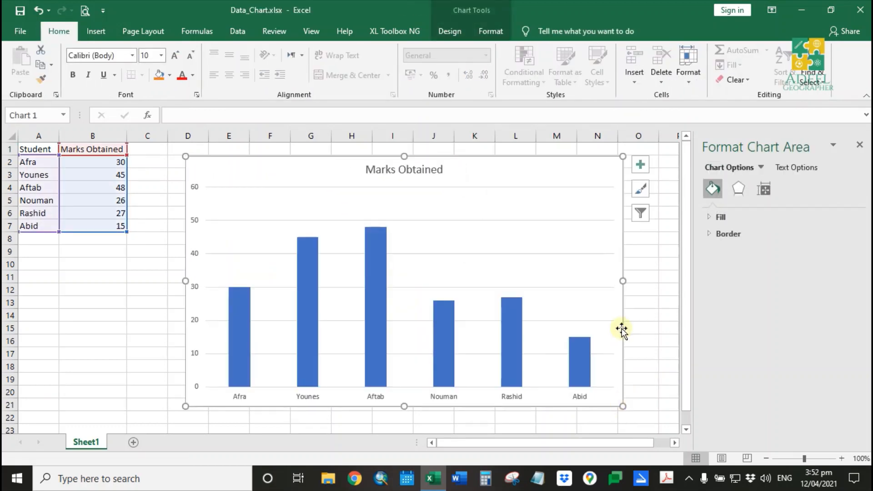
- Open the chart area's size settings to examine its height and width
{"action": "left_click", "coordinate": [595, 166]}
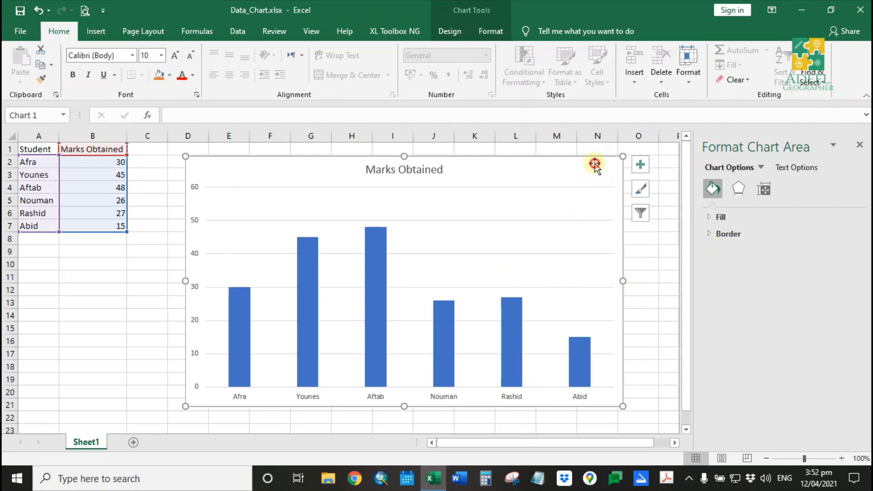
{"action": "left_click", "coordinate": [765, 188]}
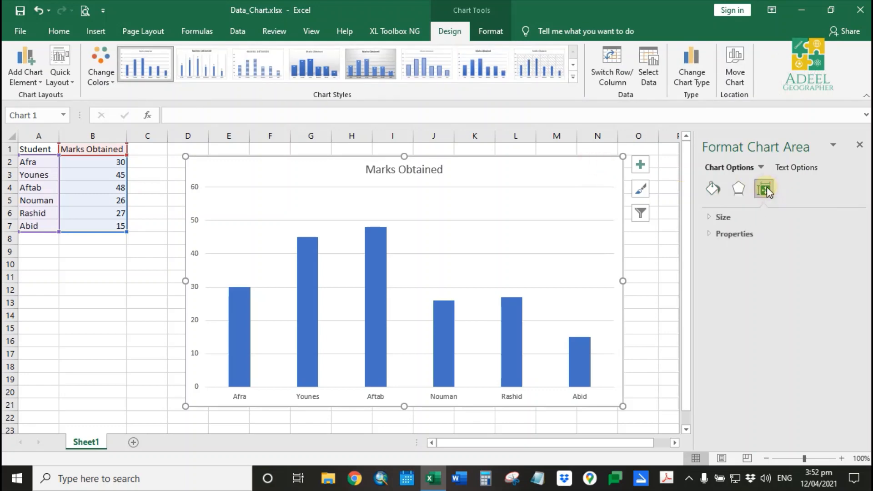
{"action": "left_click", "coordinate": [723, 217]}
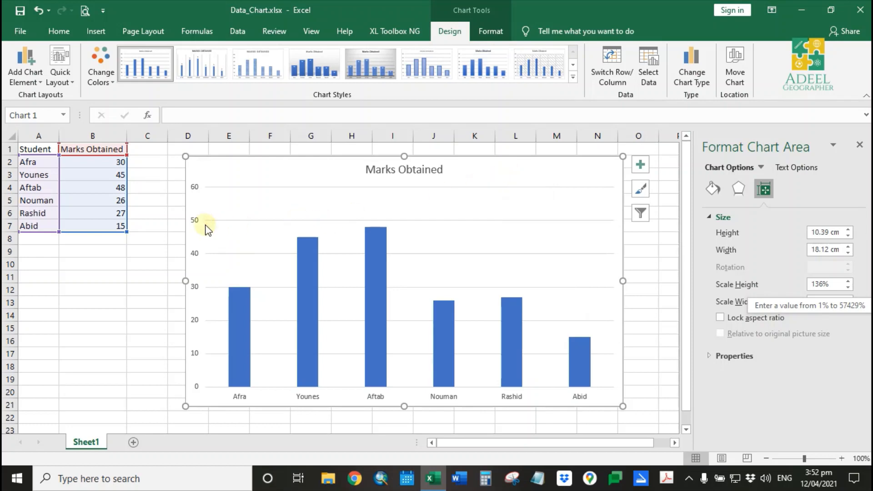
- Set the vertical axis maximum bound to 50 and close the formatting pane
{"action": "left_click", "coordinate": [196, 188]}
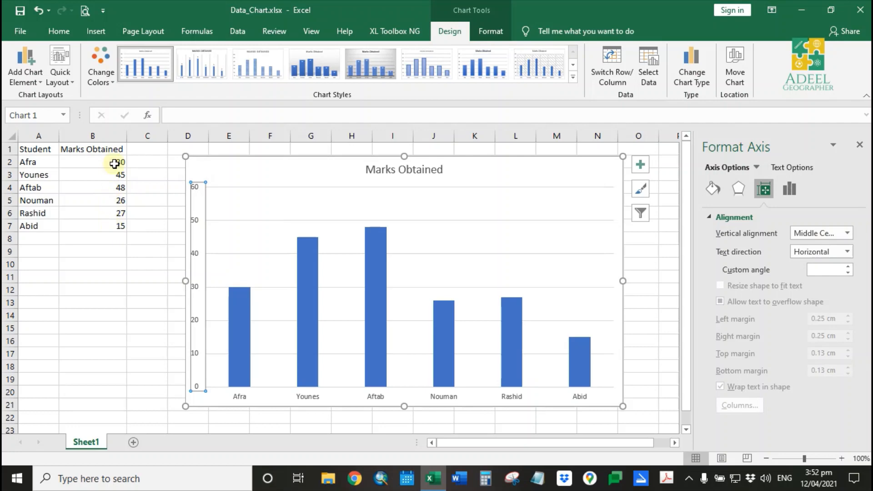
{"action": "left_click", "coordinate": [195, 222]}
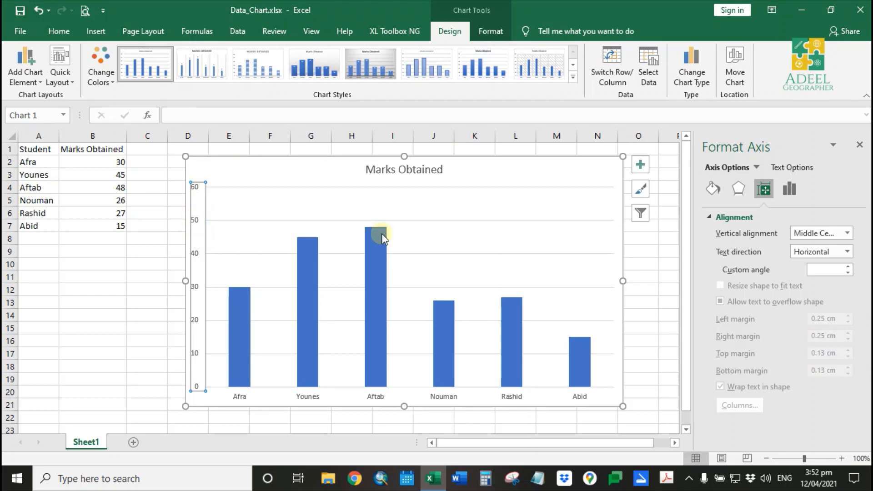
{"action": "left_click", "coordinate": [787, 198]}
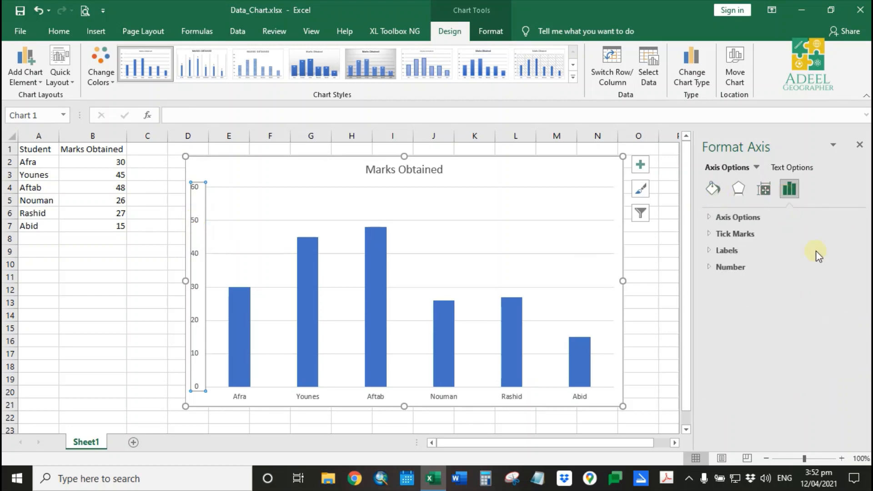
{"action": "left_click", "coordinate": [730, 267]}
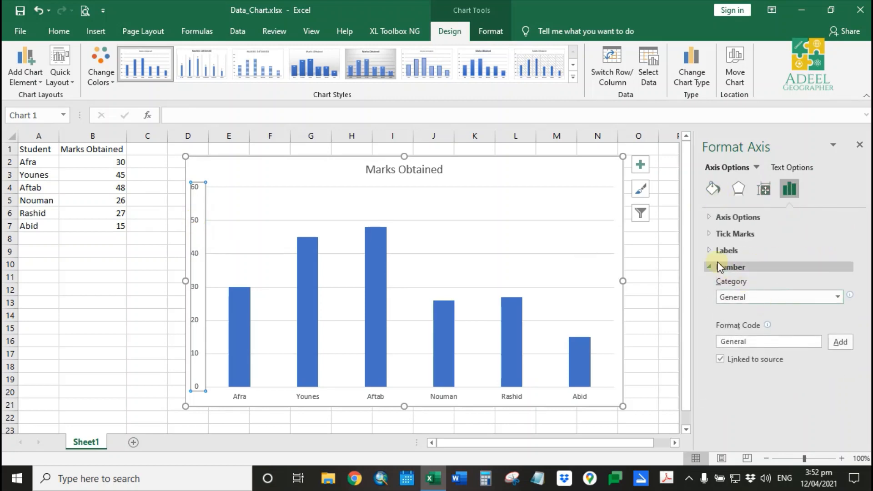
{"action": "left_click", "coordinate": [723, 251]}
{"action": "left_click", "coordinate": [732, 235]}
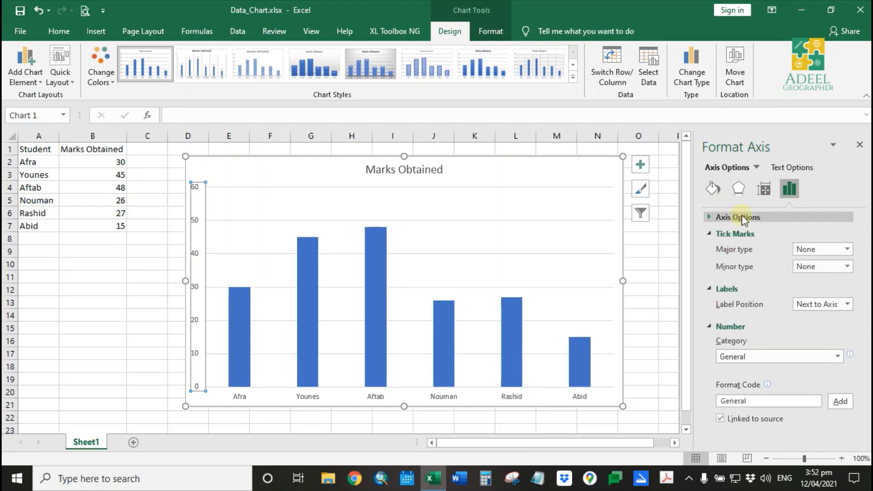
{"action": "left_click", "coordinate": [741, 217]}
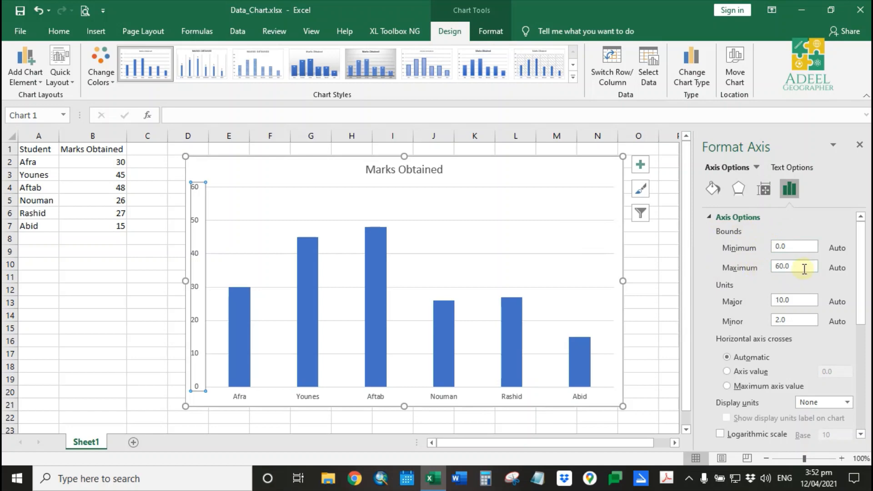
{"action": "left_click", "coordinate": [804, 269]}
{"action": "type", "text": "50"}
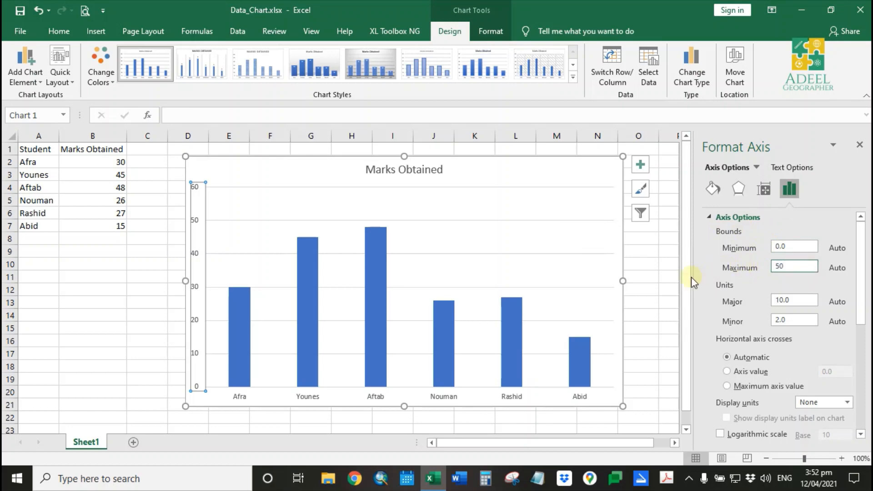
{"action": "left_click", "coordinate": [661, 274]}
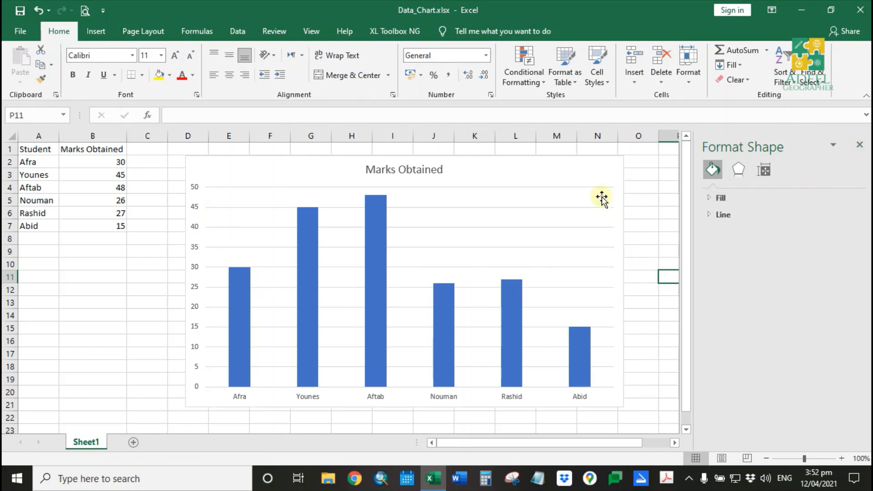
{"action": "left_click", "coordinate": [860, 146]}
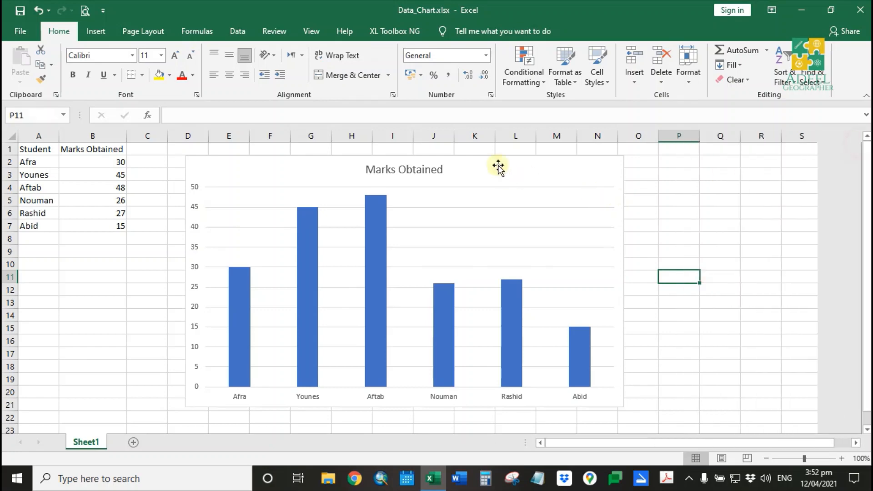
- Set the whole chart's font to Times New Roman
{"action": "left_click", "coordinate": [552, 170]}
{"action": "left_click", "coordinate": [89, 56]}
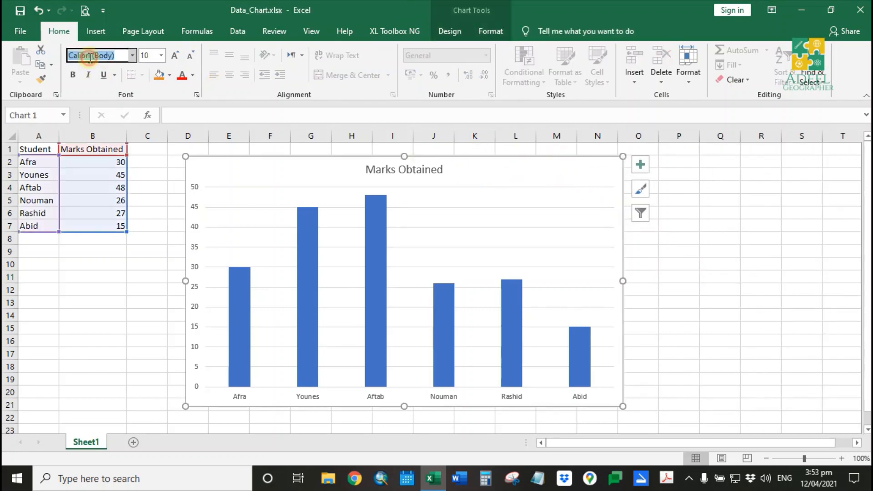
{"action": "type", "text": "Times New Roma"}
{"action": "key", "text": "Return"}
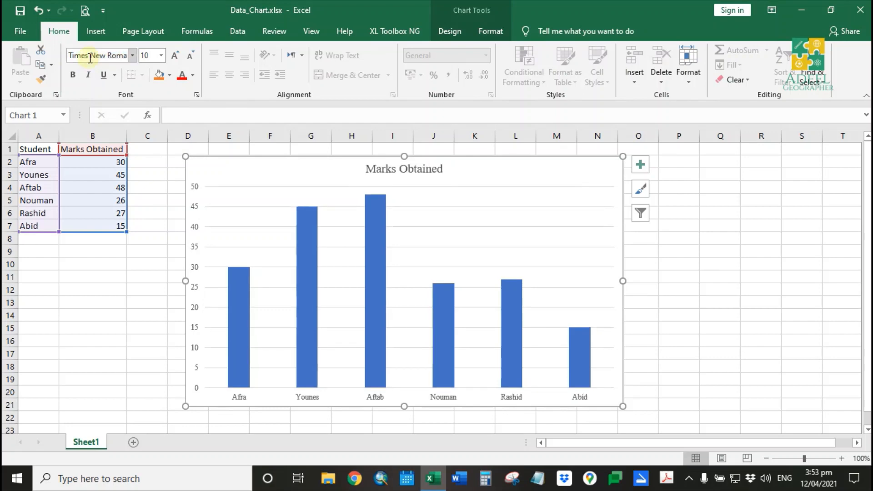
- Bold the chart title and the labels of both axes
{"action": "left_click", "coordinate": [417, 176]}
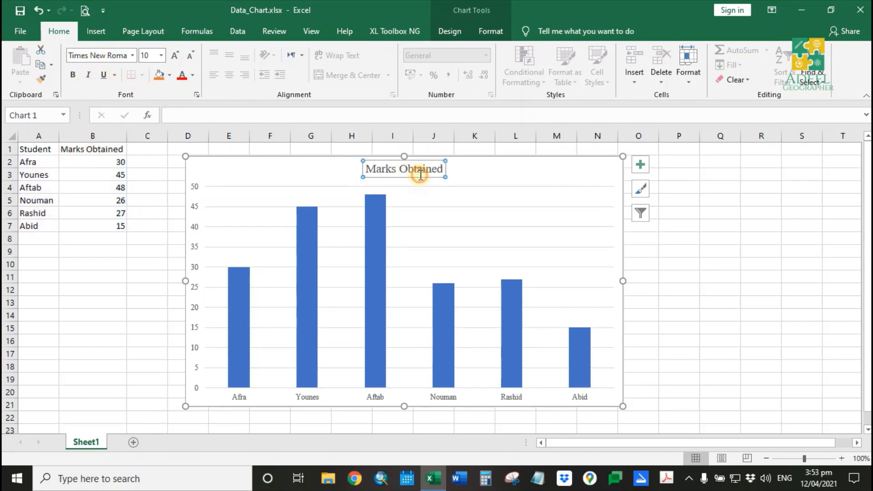
{"action": "left_click", "coordinate": [74, 79]}
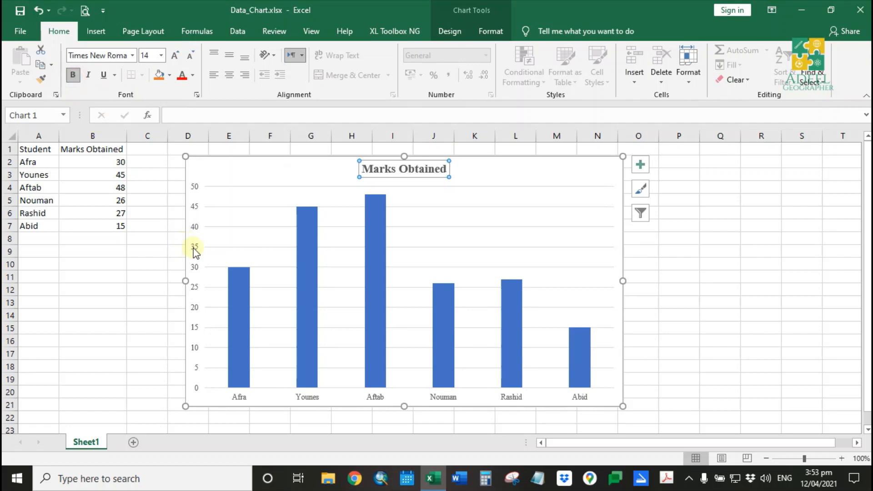
{"action": "left_click", "coordinate": [193, 248]}
{"action": "left_click", "coordinate": [70, 79]}
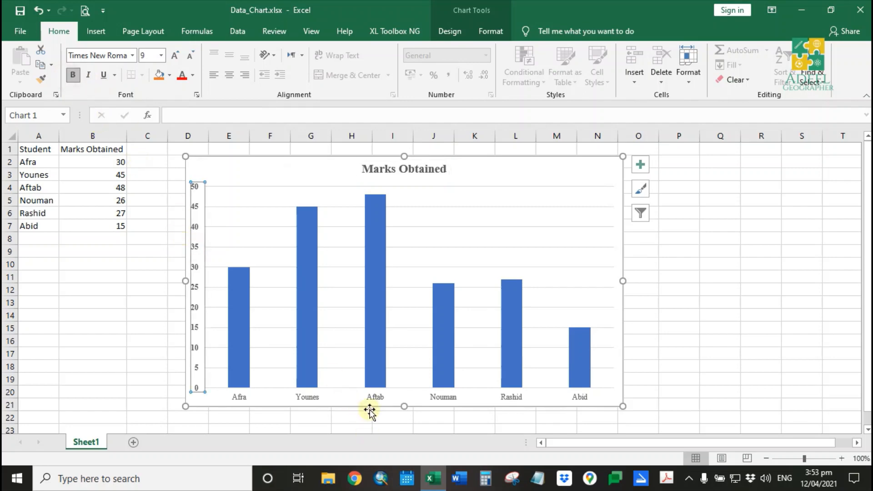
{"action": "left_click", "coordinate": [380, 398]}
{"action": "left_click", "coordinate": [77, 77]}
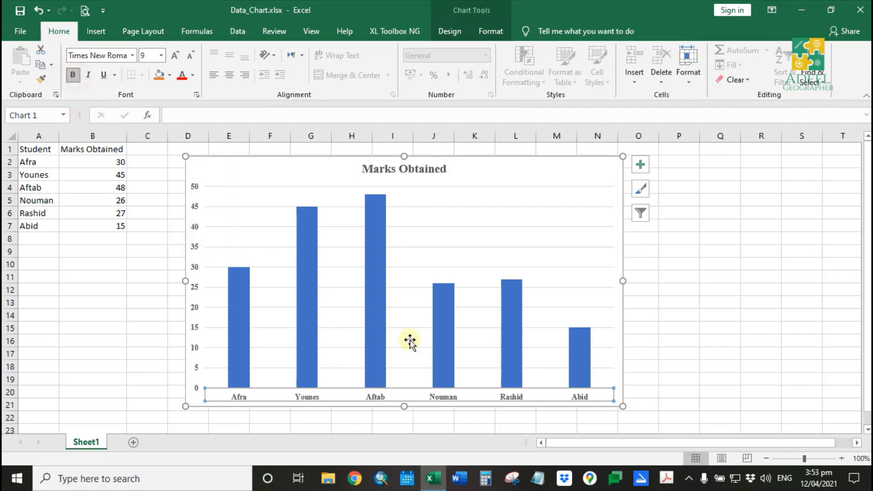
- Remove the bold formatting from all chart text
{"action": "left_click", "coordinate": [525, 166]}
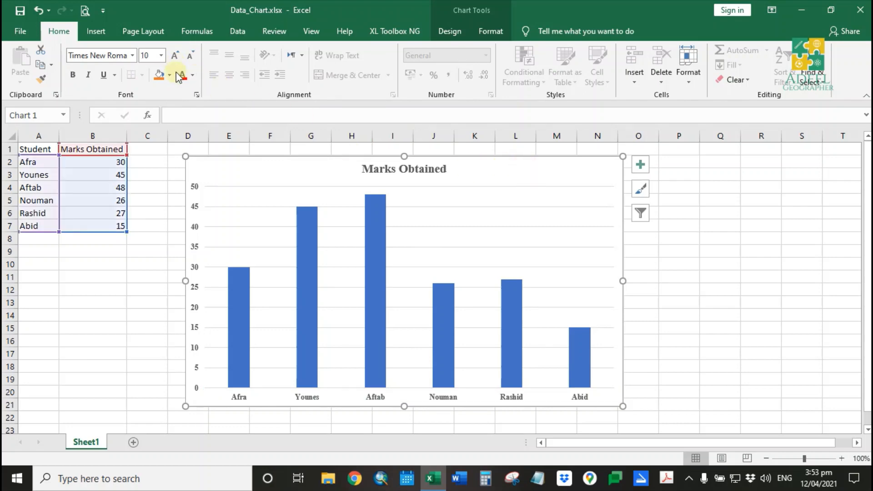
{"action": "left_click", "coordinate": [192, 75]}
{"action": "left_click", "coordinate": [192, 93]}
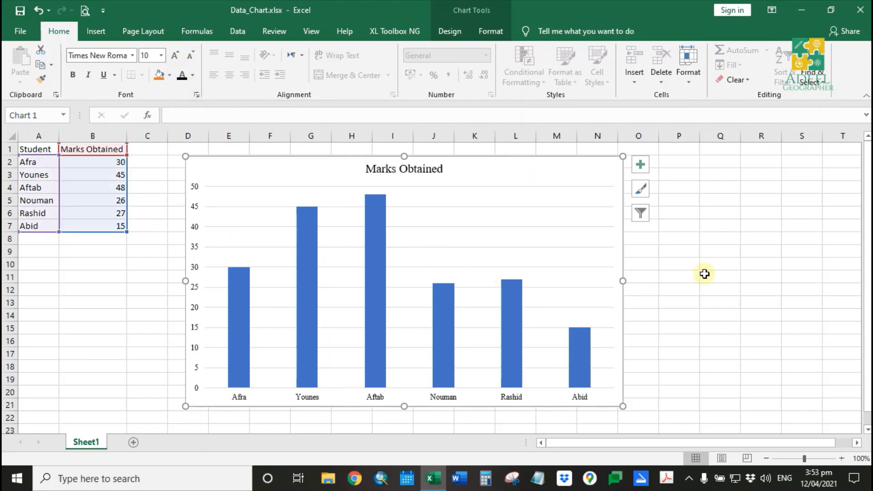
- Add primary horizontal and primary vertical axis titles to the chart
{"action": "double_click", "coordinate": [579, 164]}
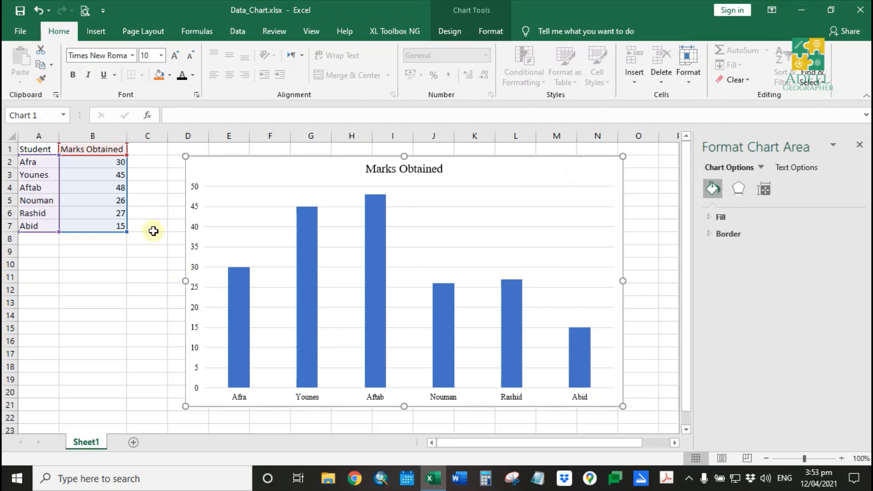
{"action": "left_click", "coordinate": [35, 81]}
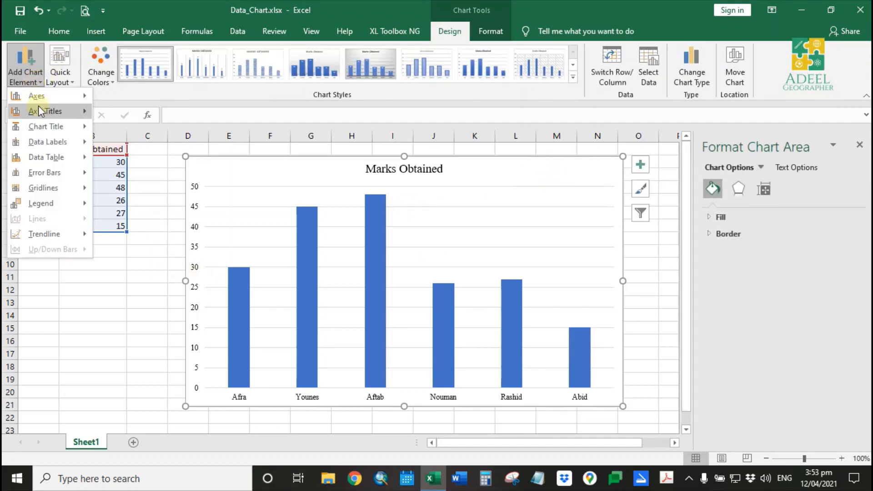
{"action": "mouse_move", "coordinate": [43, 116]}
{"action": "left_click", "coordinate": [152, 121]}
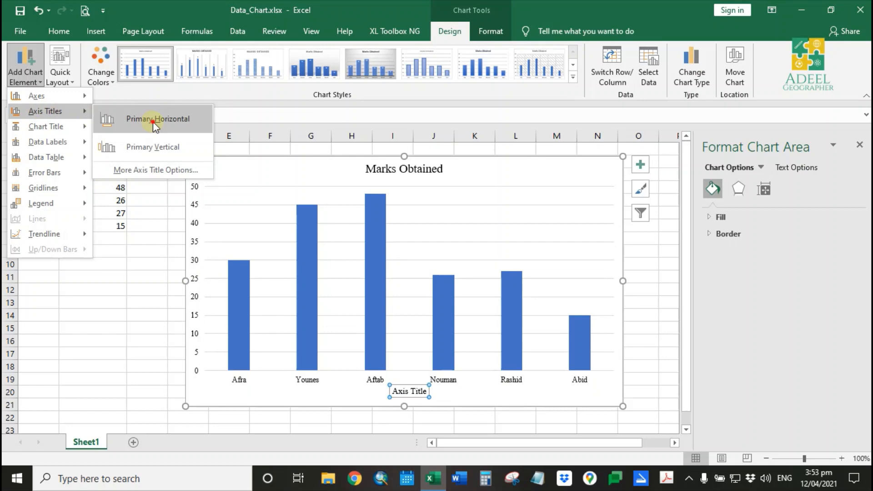
{"action": "left_click", "coordinate": [25, 75]}
{"action": "left_click", "coordinate": [135, 150]}
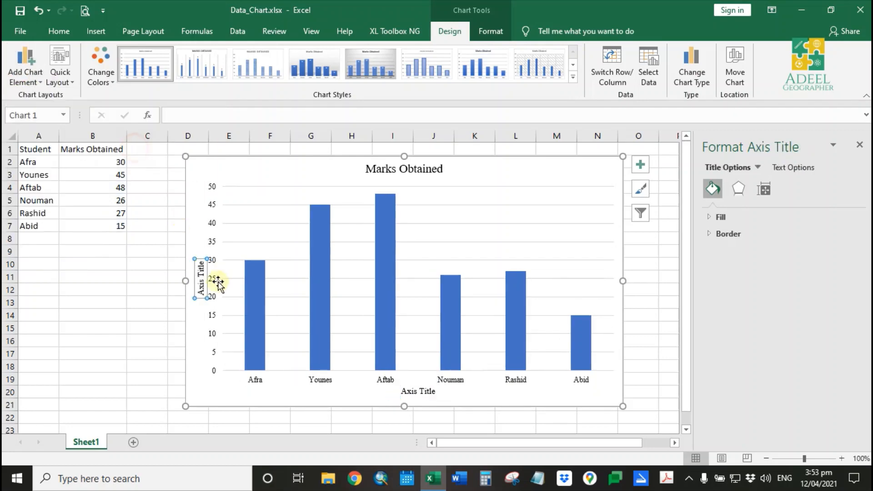
- Rename the vertical axis title to Marks obtained
{"action": "triple_click", "coordinate": [200, 280]}
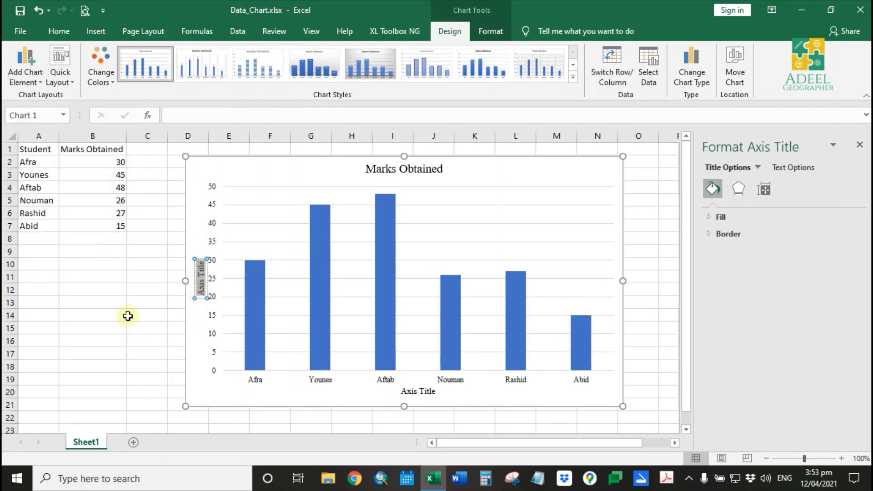
{"action": "type", "text": "Marks o"}
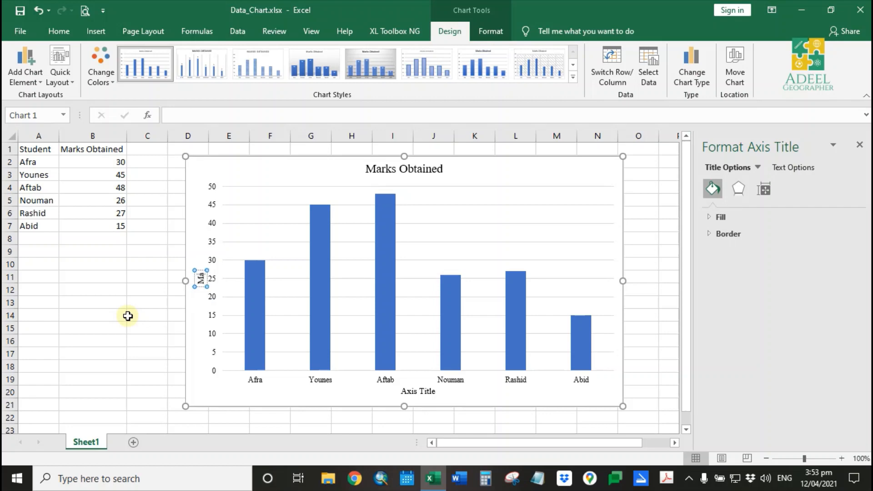
{"action": "type", "text": "ined"}
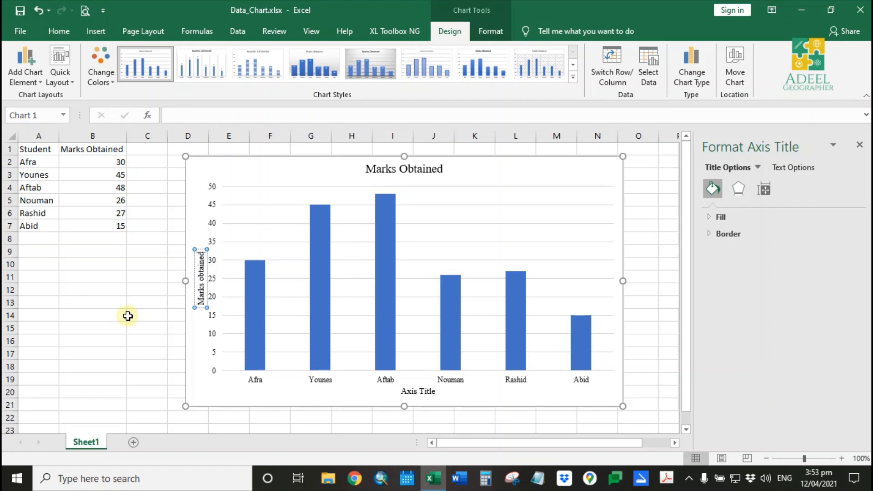
- Rename the horizontal axis title to Student Name
{"action": "double_click", "coordinate": [426, 394]}
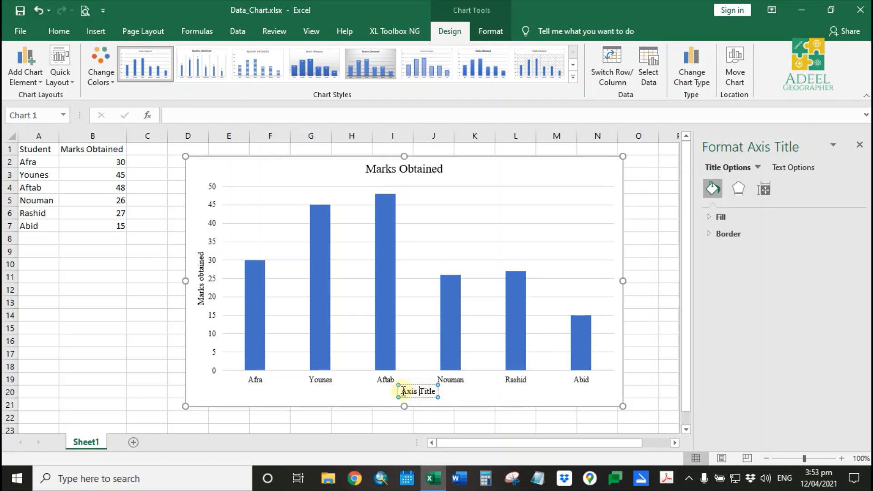
{"action": "left_click_drag", "start_coordinate": [402, 391], "coordinate": [440, 391]}
{"action": "type", "text": "Studen"}
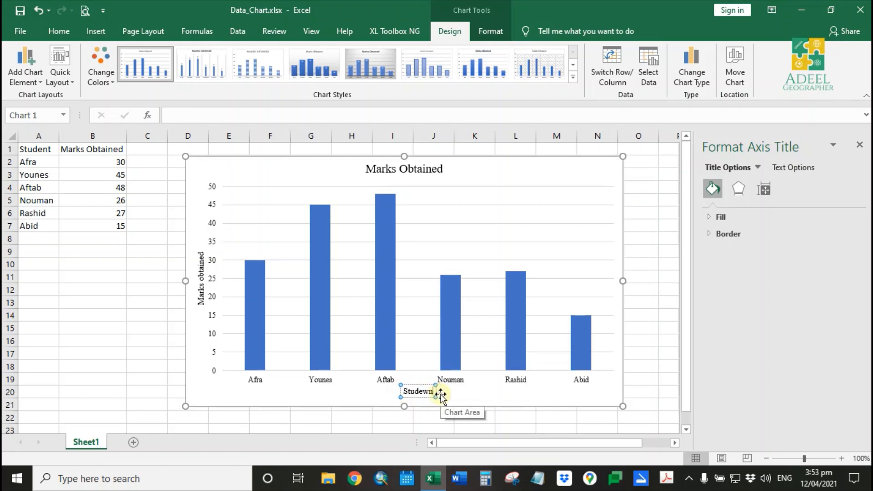
{"action": "type", "text": "t Name"}
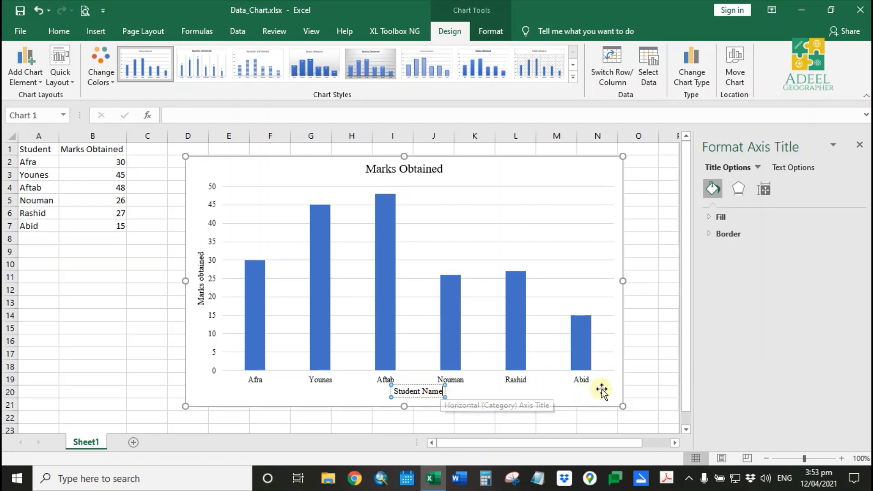
- Bold the horizontal axis title and increase its font size to 11
{"action": "left_click", "coordinate": [655, 380]}
{"action": "left_click", "coordinate": [438, 394]}
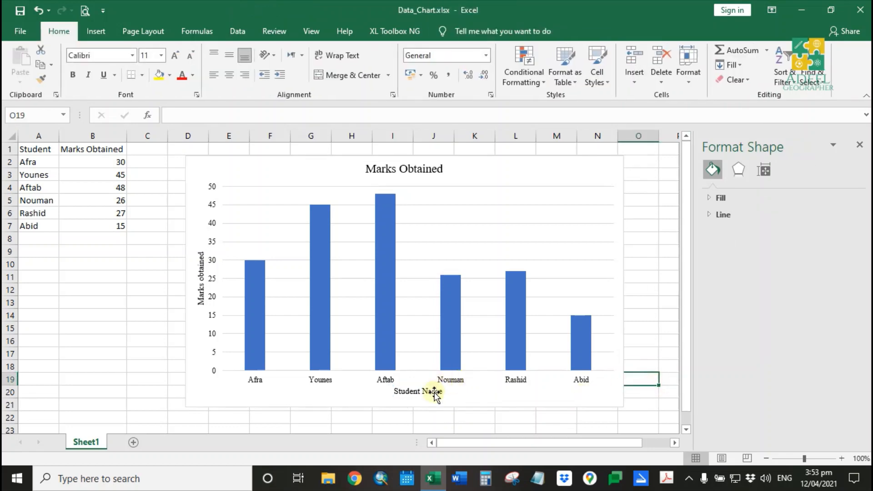
{"action": "left_click", "coordinate": [59, 31]}
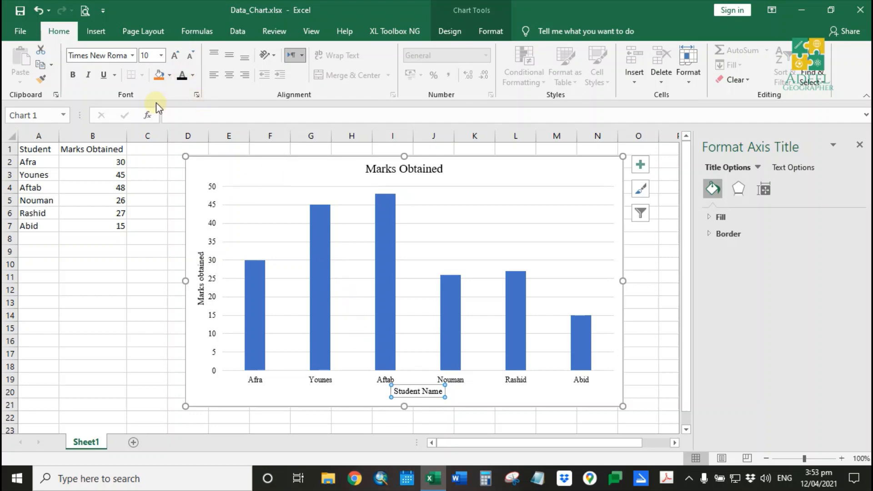
{"action": "left_click", "coordinate": [75, 76]}
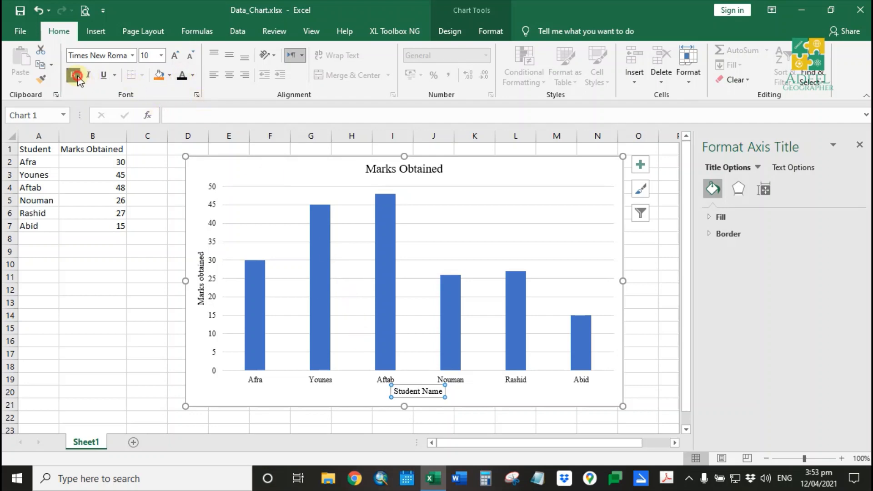
{"action": "left_click", "coordinate": [175, 55]}
{"action": "left_click", "coordinate": [175, 55]}
- Bold the vertical axis title and increase its font size to 11
{"action": "left_click", "coordinate": [200, 273]}
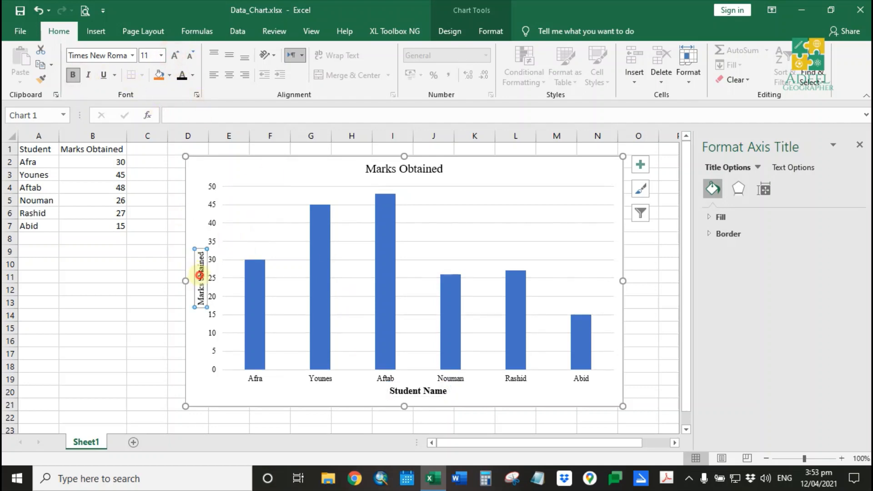
{"action": "left_click", "coordinate": [72, 75]}
{"action": "left_click", "coordinate": [175, 55]}
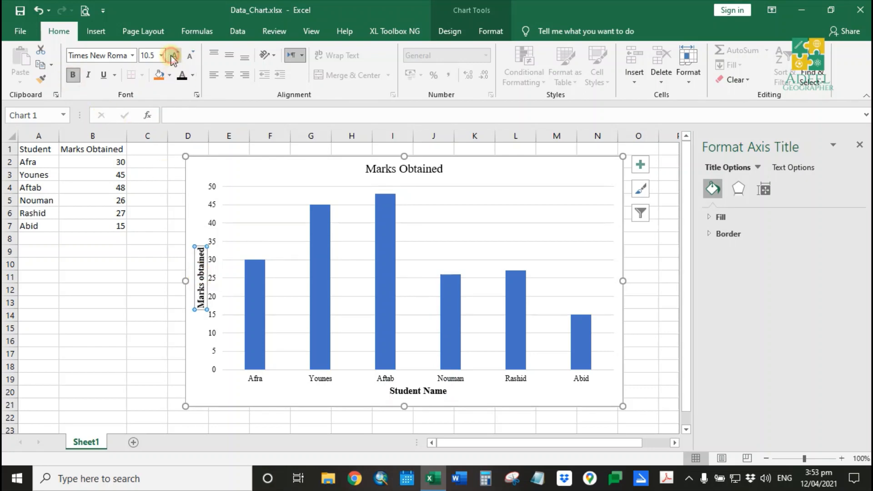
{"action": "left_click", "coordinate": [174, 55]}
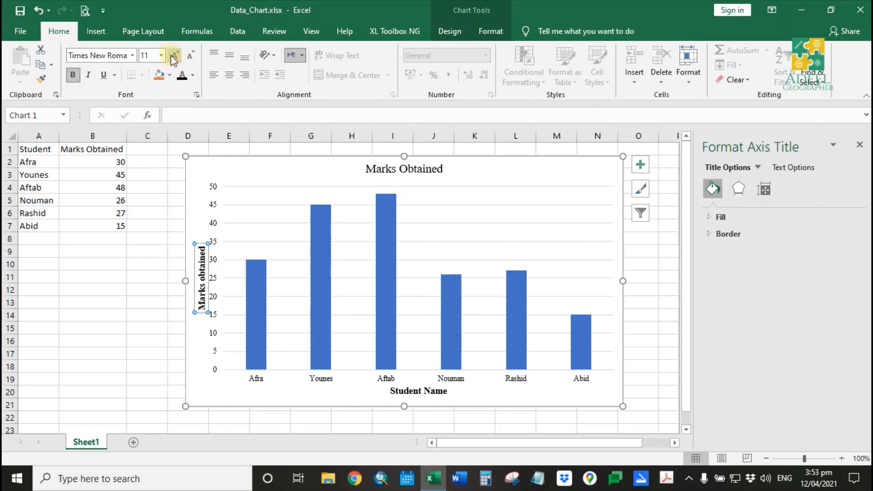
- Select the chart and open the XL Toolbox NG Export with settings dialog
{"action": "left_click", "coordinate": [635, 305]}
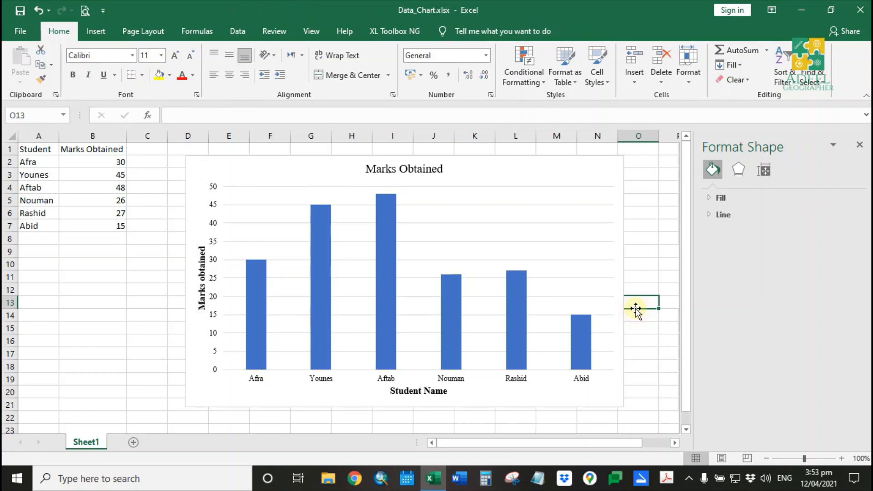
{"action": "left_click", "coordinate": [576, 168]}
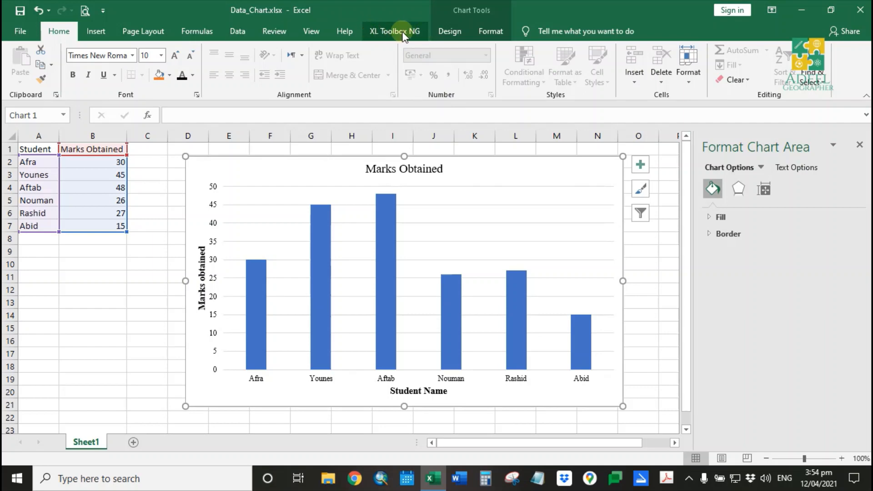
{"action": "left_click", "coordinate": [395, 30]}
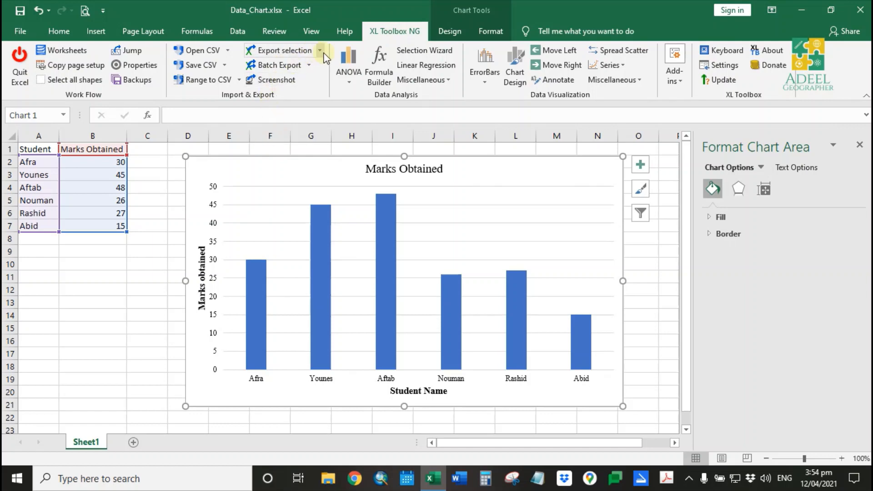
{"action": "left_click", "coordinate": [321, 51]}
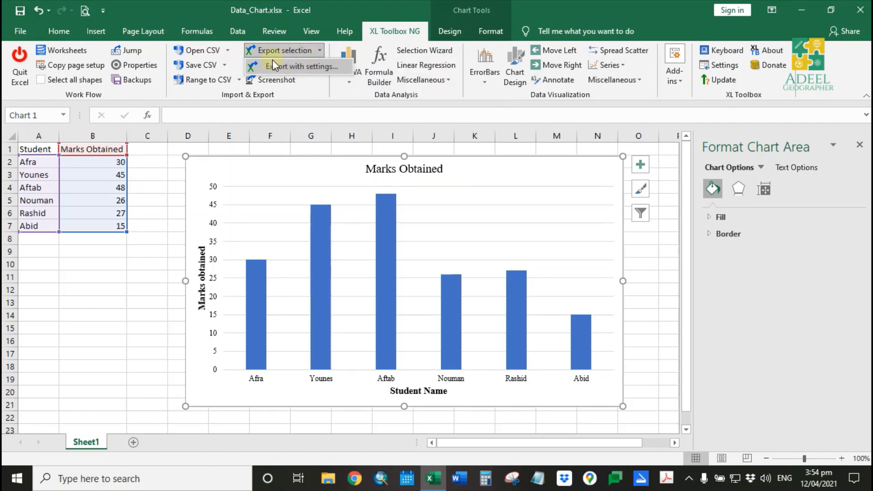
{"action": "left_click", "coordinate": [325, 66]}
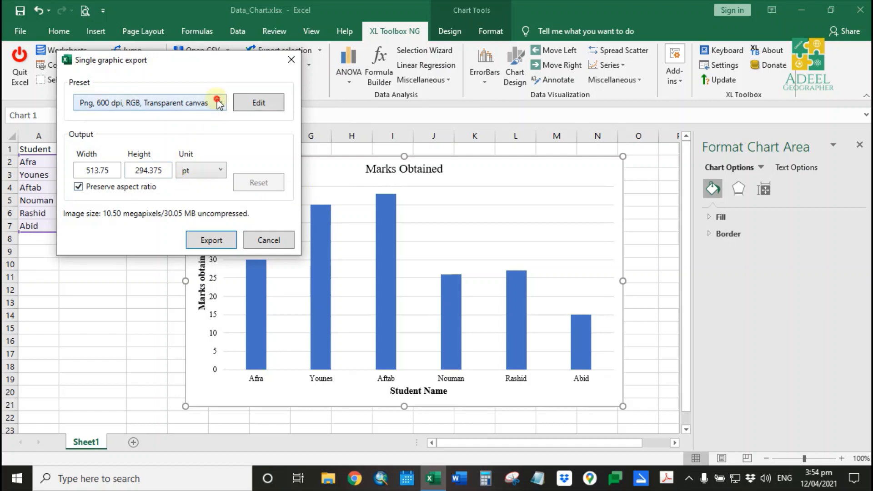
- Choose the Png, 600 dpi, RGB, Transparent canvas export preset
{"action": "left_click", "coordinate": [220, 103]}
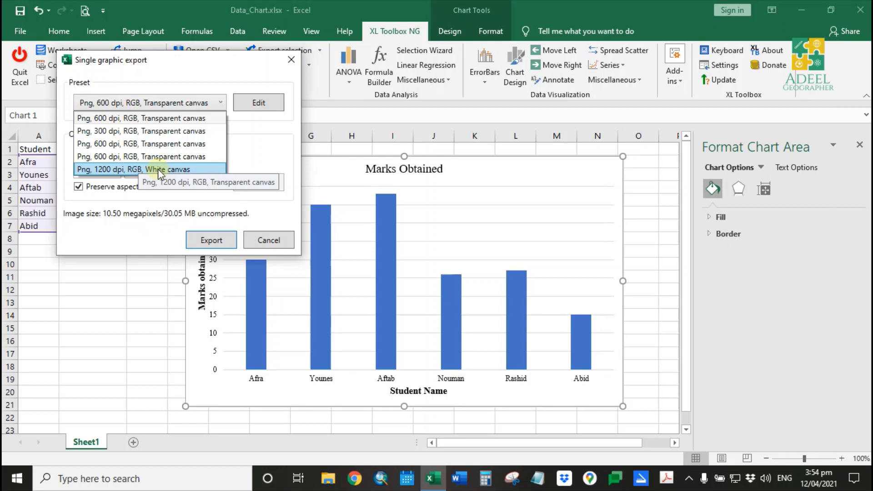
{"action": "left_click", "coordinate": [169, 66]}
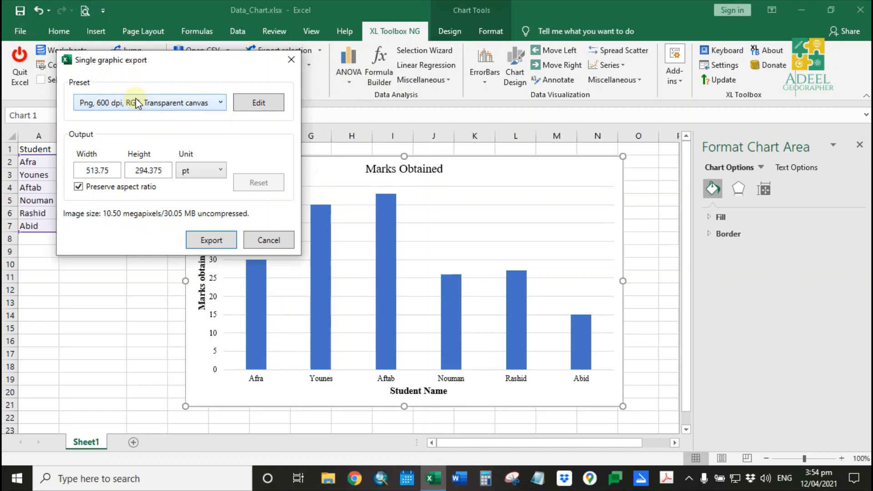
{"action": "left_click", "coordinate": [154, 104]}
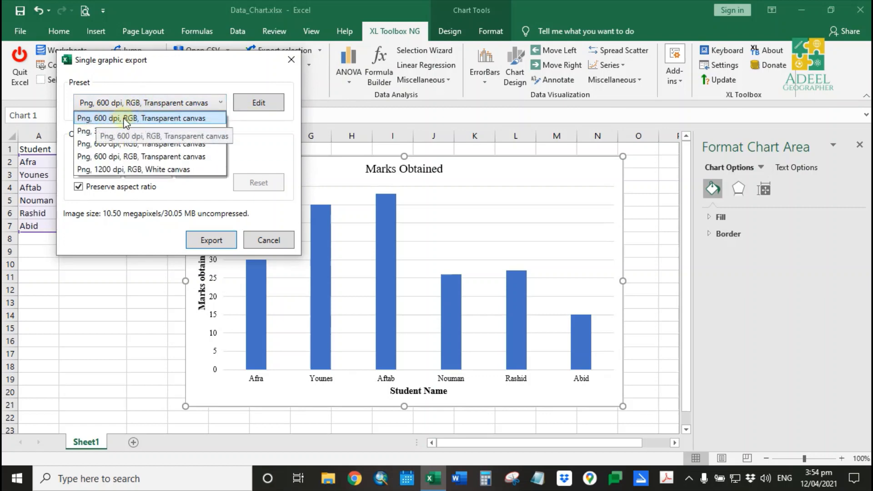
{"action": "left_click", "coordinate": [134, 120]}
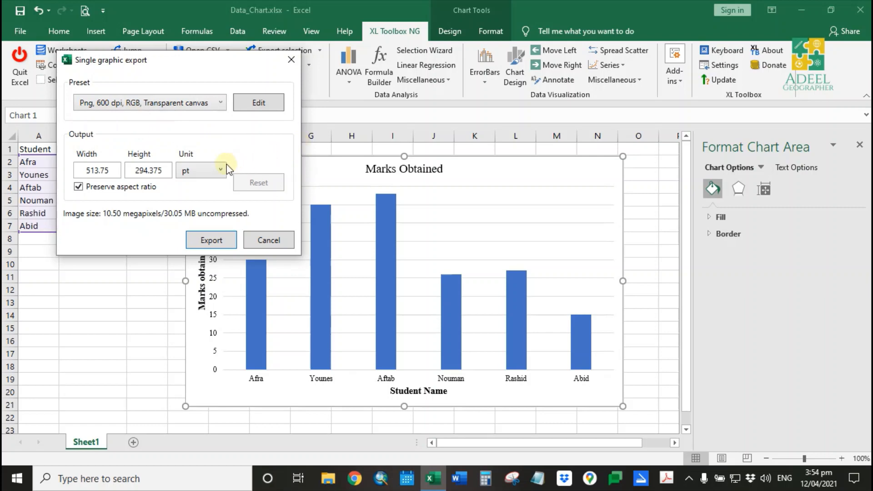
- Export the chart with these settings to the Desktop as a PNG named Graph1
{"action": "left_click", "coordinate": [89, 171]}
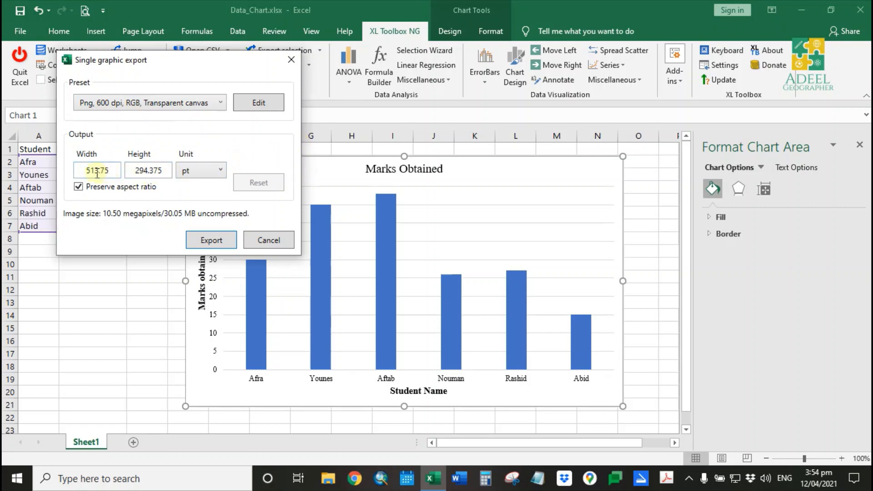
{"action": "left_click", "coordinate": [144, 172]}
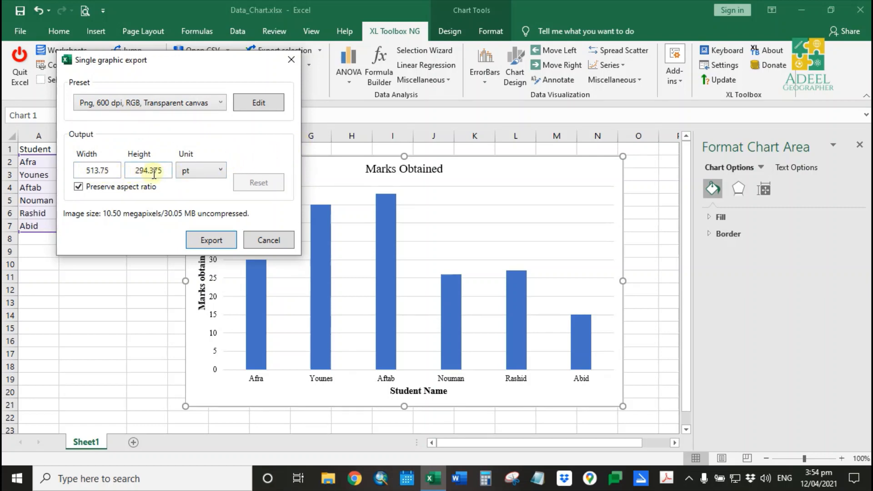
{"action": "left_click", "coordinate": [208, 242]}
{"action": "left_click", "coordinate": [207, 240]}
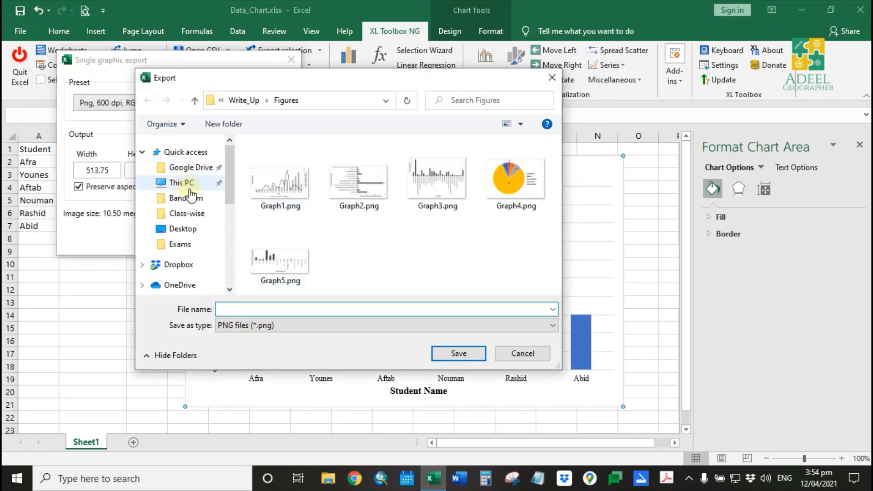
{"action": "left_click", "coordinate": [183, 229]}
{"action": "left_click", "coordinate": [327, 309]}
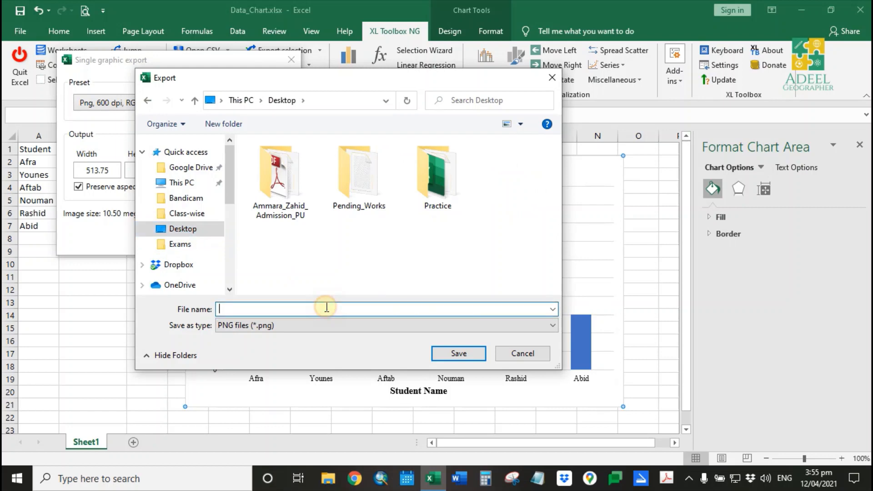
{"action": "type", "text": "Graph1"}
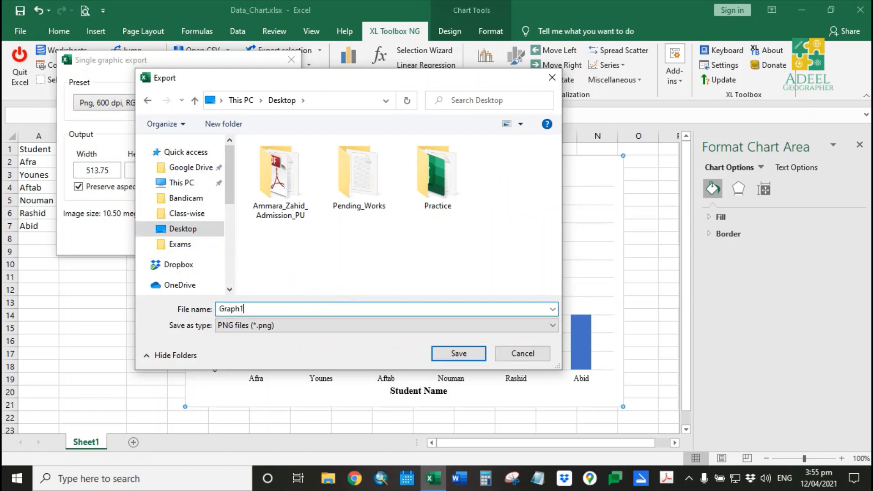
{"action": "left_click", "coordinate": [458, 354]}
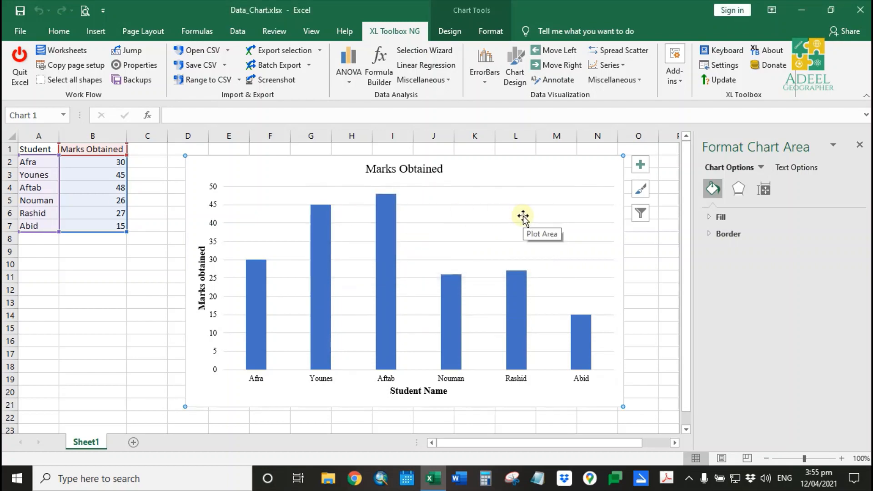
- Close the workbook and preview the exported Graph1.png image, then close the viewer
{"action": "key", "text": "ctrl+w"}
{"action": "left_click", "coordinate": [383, 252]}
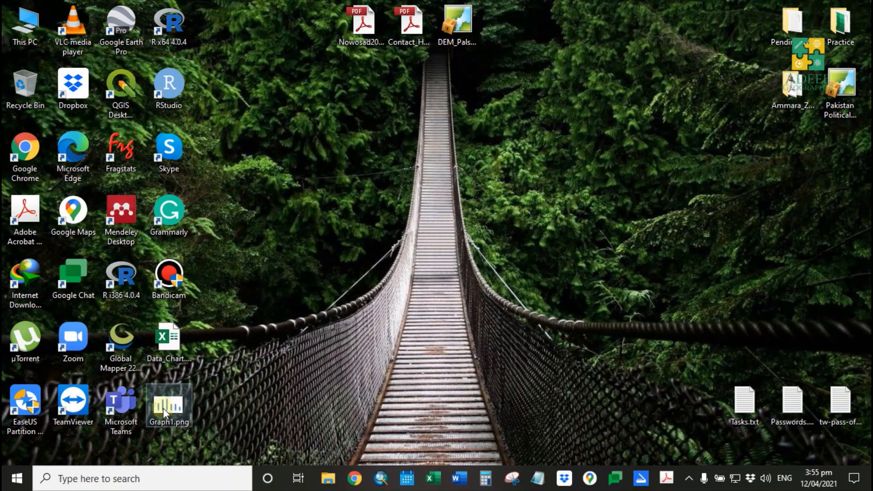
{"action": "double_click", "coordinate": [163, 408]}
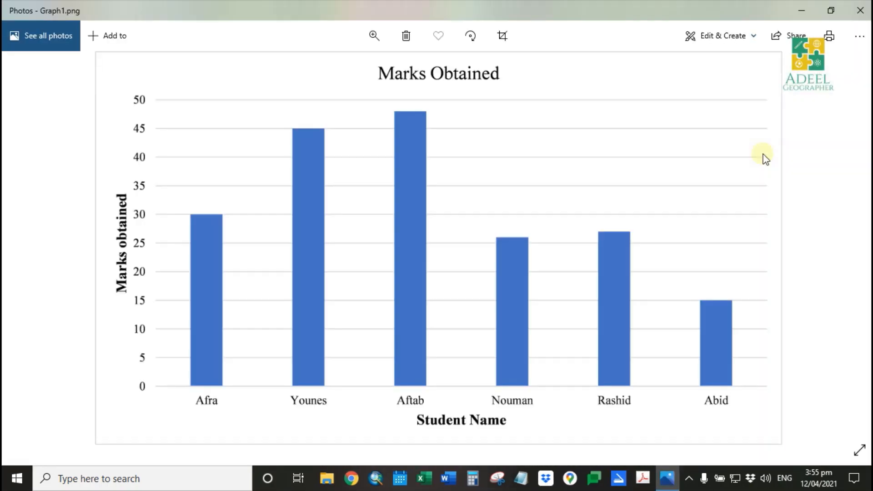
{"action": "left_click", "coordinate": [860, 10]}
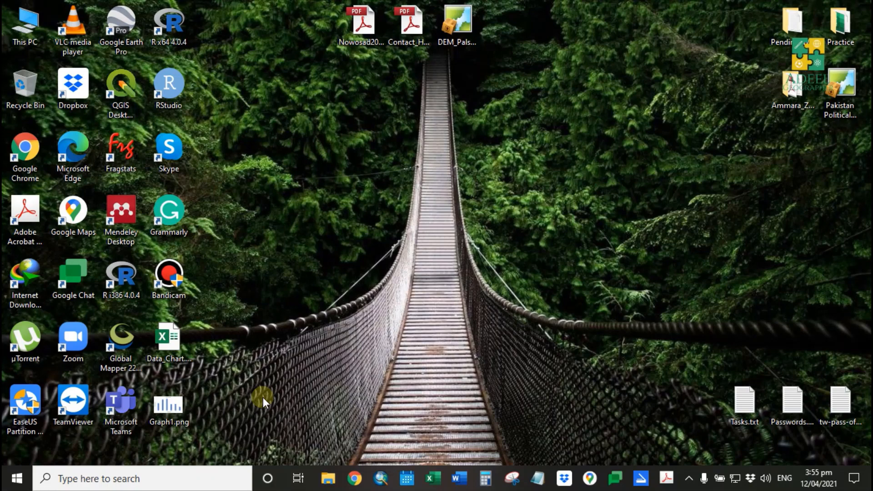
- Open Graph1.png in Paint and zoom out to view the whole image
{"action": "right_click", "coordinate": [171, 406]}
{"action": "left_click", "coordinate": [214, 91]}
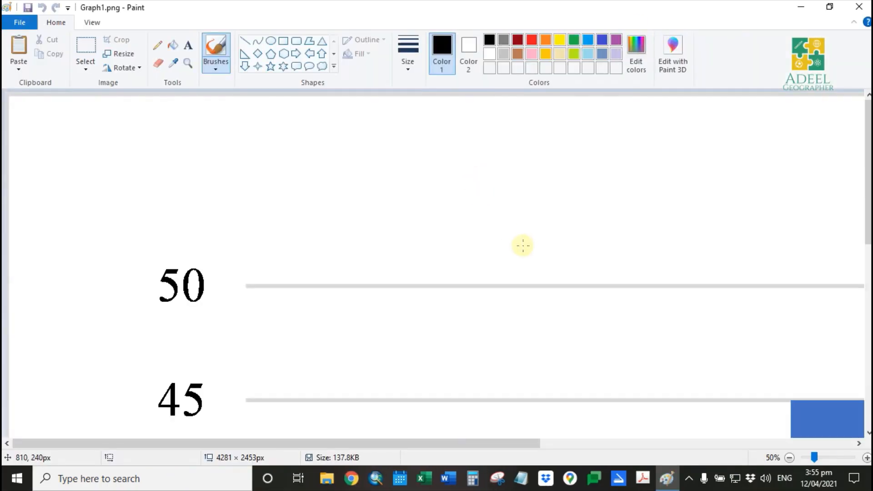
{"action": "scroll", "coordinate": [523, 246], "scroll_direction": "down", "scroll_amount": 3}
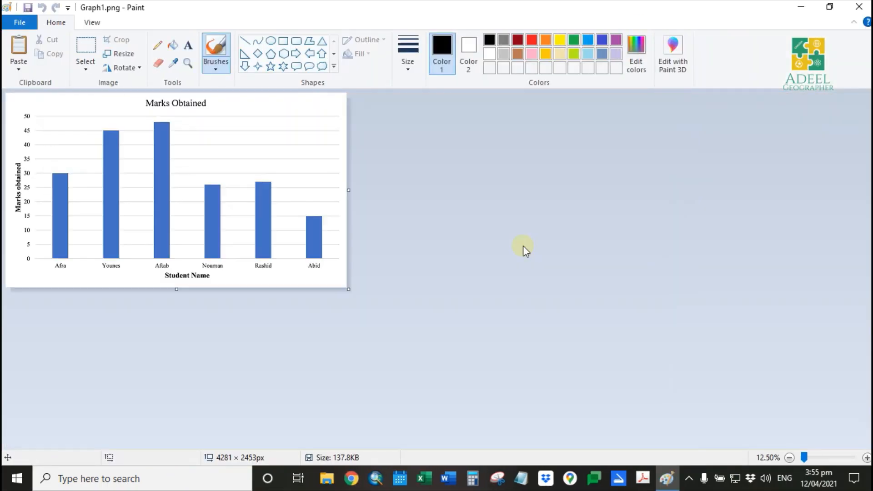
{"action": "left_click", "coordinate": [523, 246]}
- Save a copy of the image to the Desktop as Graph1.jpg in JPEG format, accepting the transparency loss
{"action": "left_click", "coordinate": [24, 23]}
{"action": "left_click", "coordinate": [42, 131]}
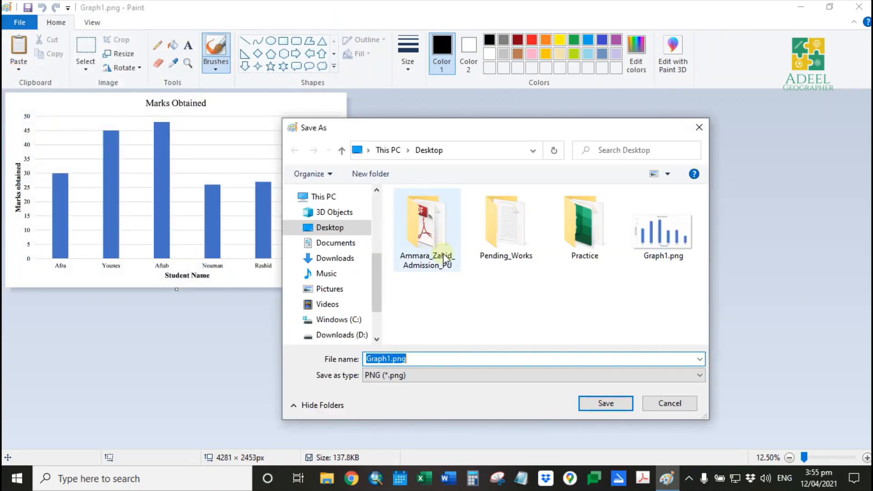
{"action": "left_click", "coordinate": [405, 376]}
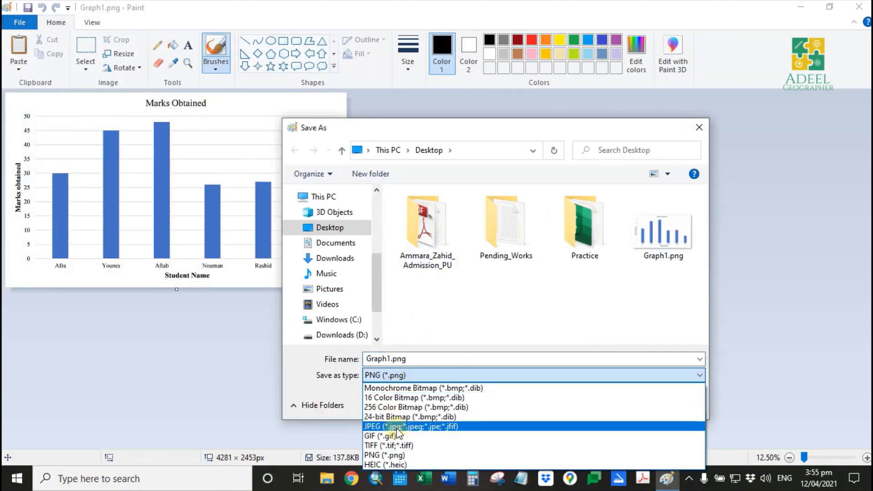
{"action": "left_click", "coordinate": [390, 426]}
{"action": "left_click", "coordinate": [520, 374]}
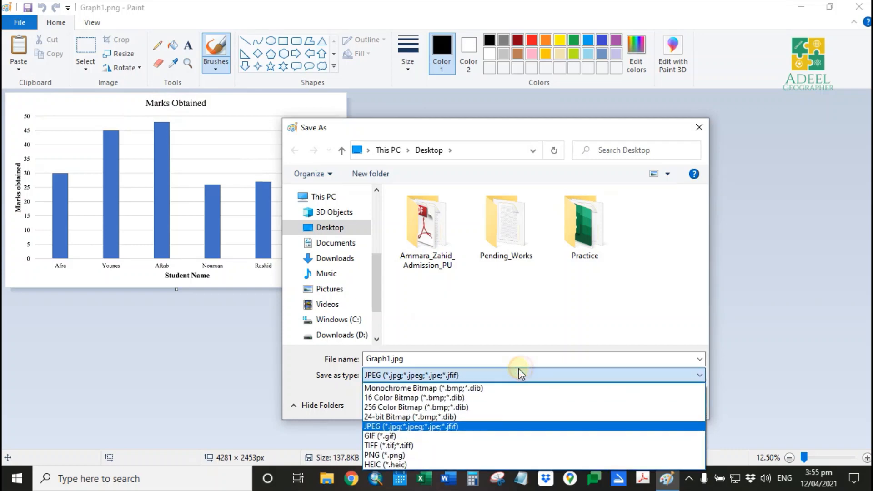
{"action": "left_click", "coordinate": [526, 313]}
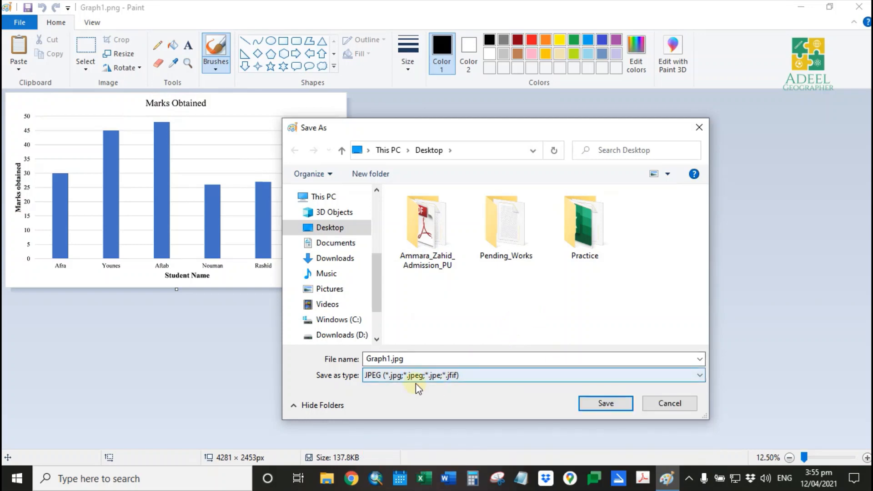
{"action": "left_click", "coordinate": [591, 402]}
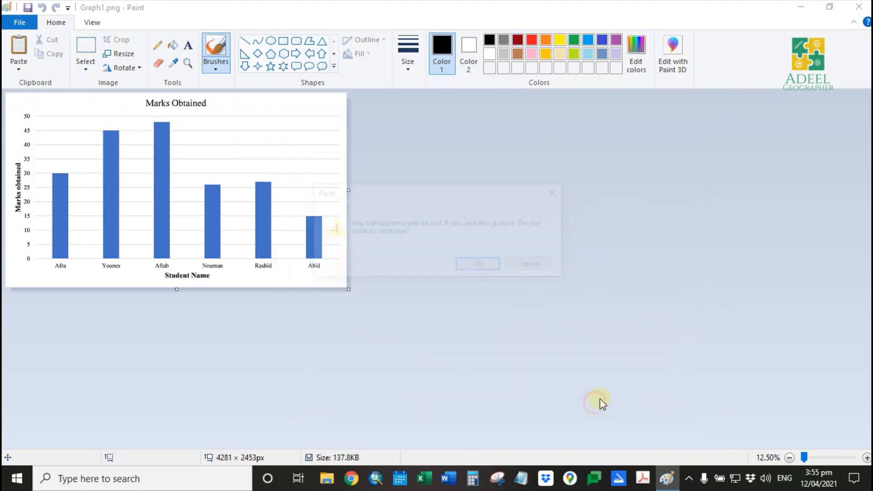
{"action": "left_click", "coordinate": [480, 266]}
- Close Paint and open the saved Graph1.jpg file
{"action": "left_click", "coordinate": [859, 7]}
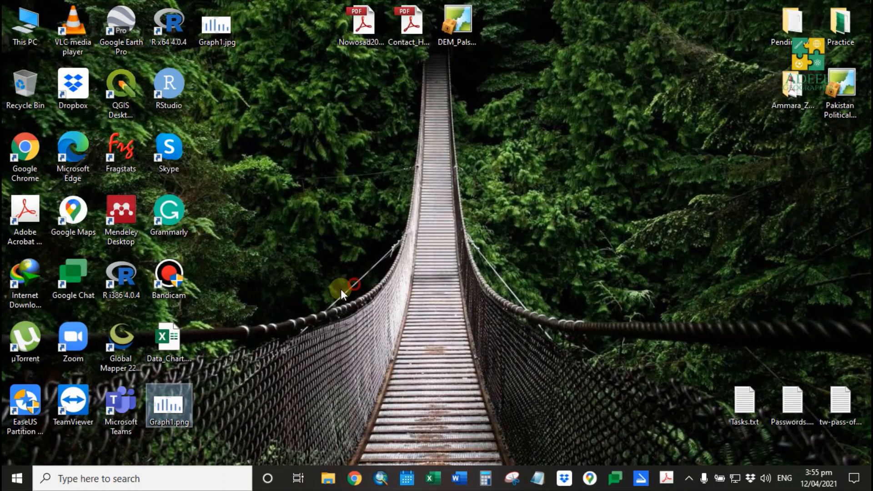
{"action": "double_click", "coordinate": [222, 28]}
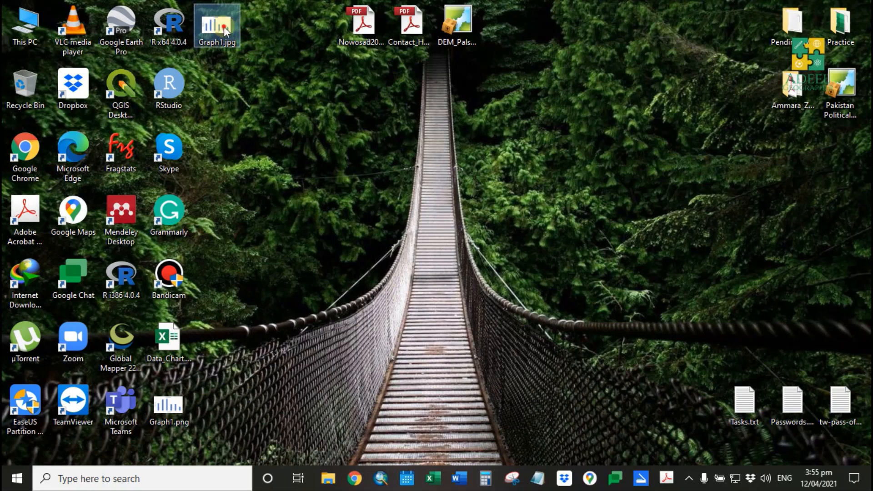